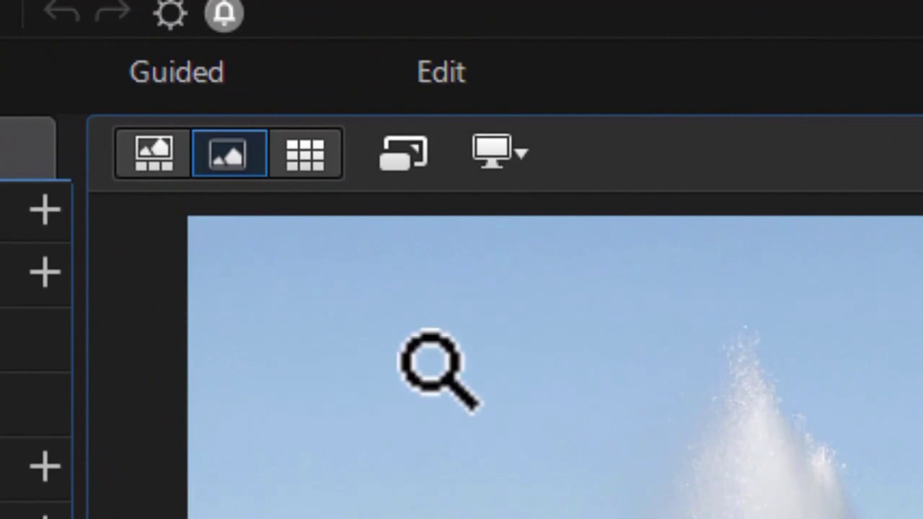
Step: Activate the Shape tool in the Edit workspace, keeping Rectangle as the shape type
click(472, 71)
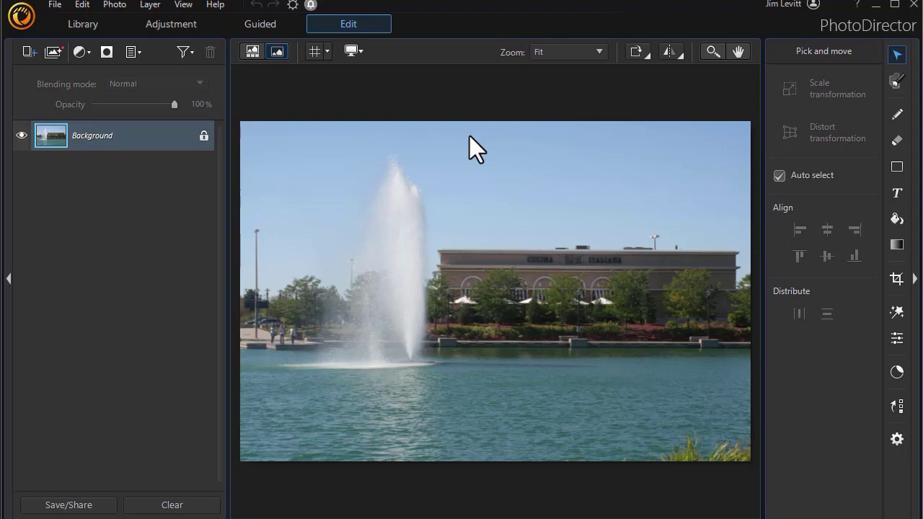
click(897, 168)
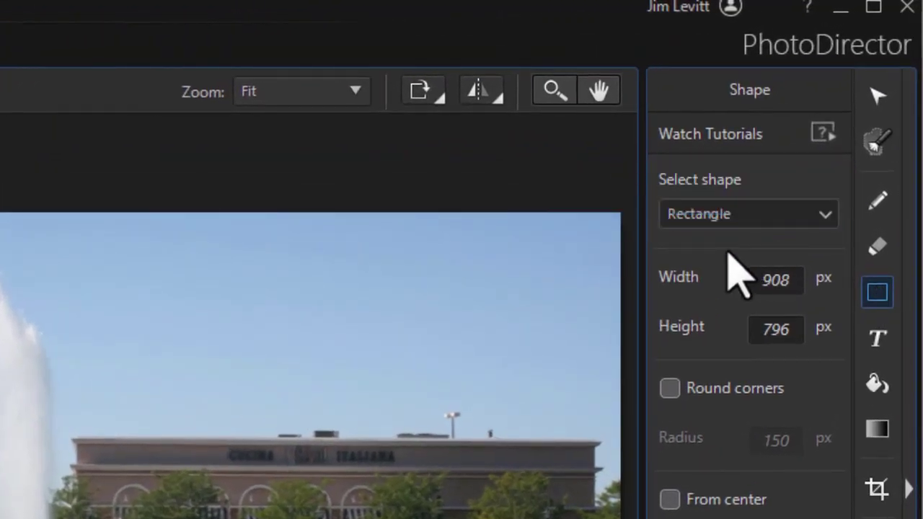
click(827, 214)
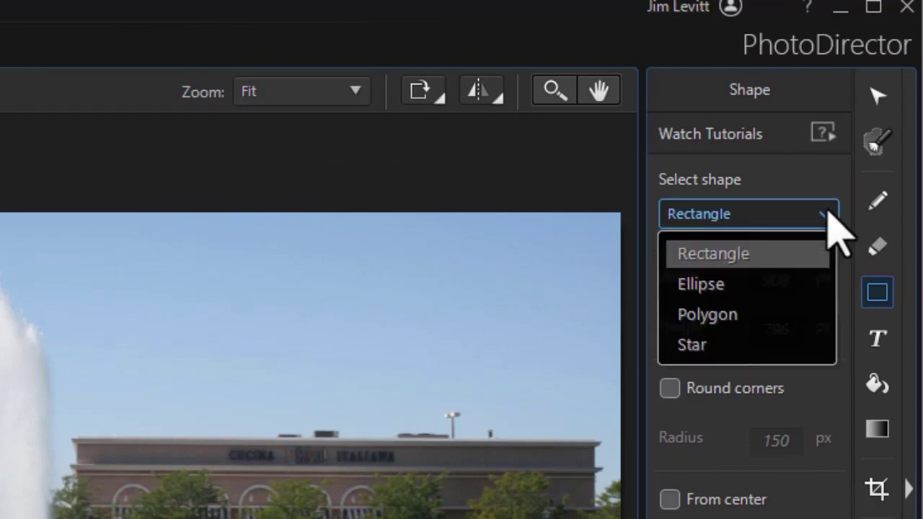
click(799, 166)
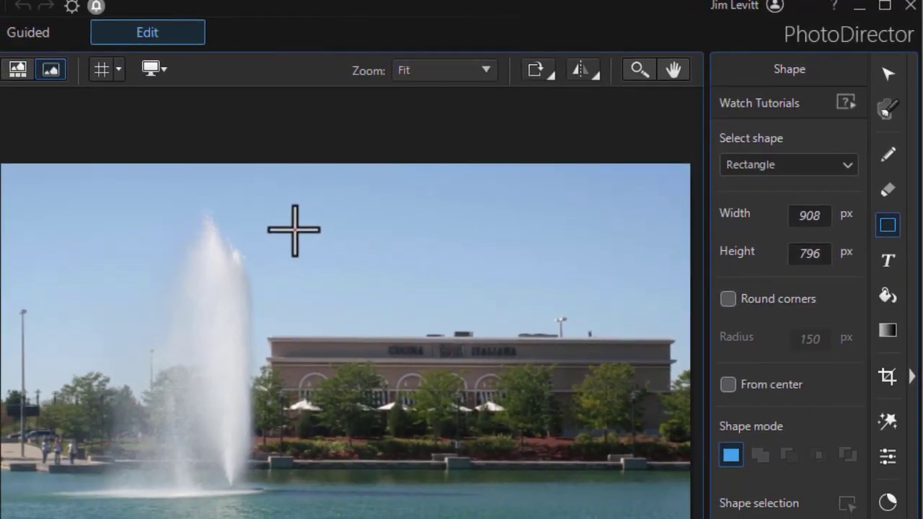
Step: Draw a rectangle in the sky above the building and set its width to 495 px
drag(294, 229, 412, 329)
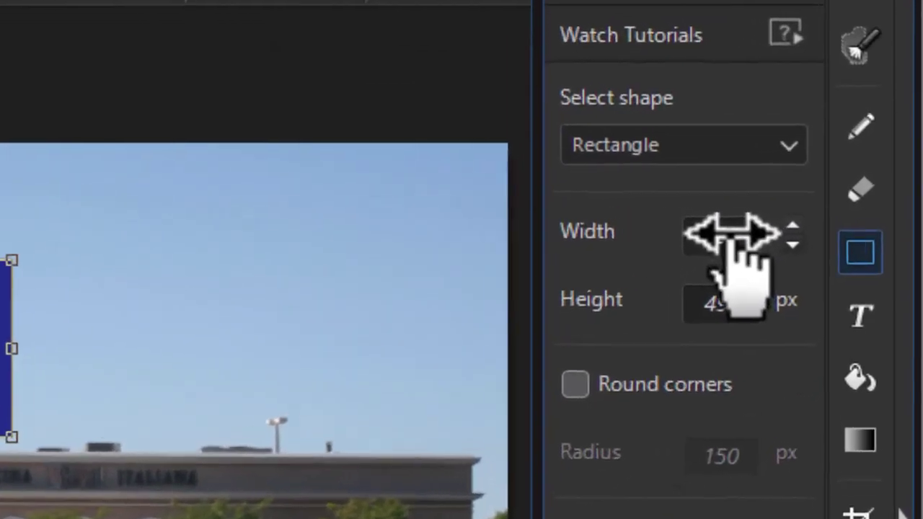
double_click(821, 215)
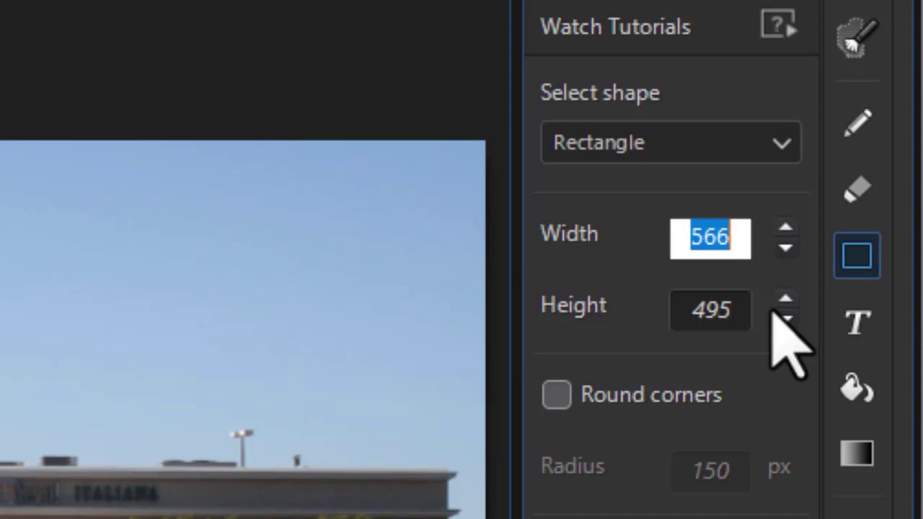
text(495)
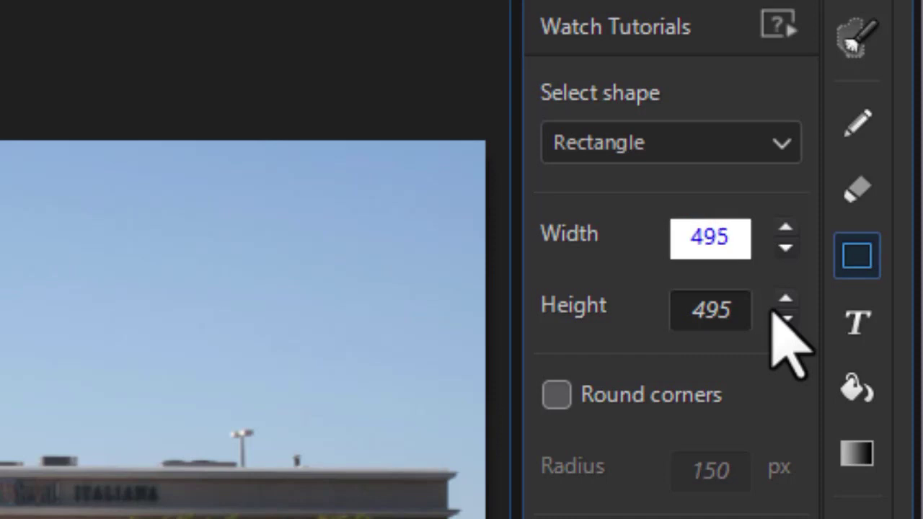
key(Return)
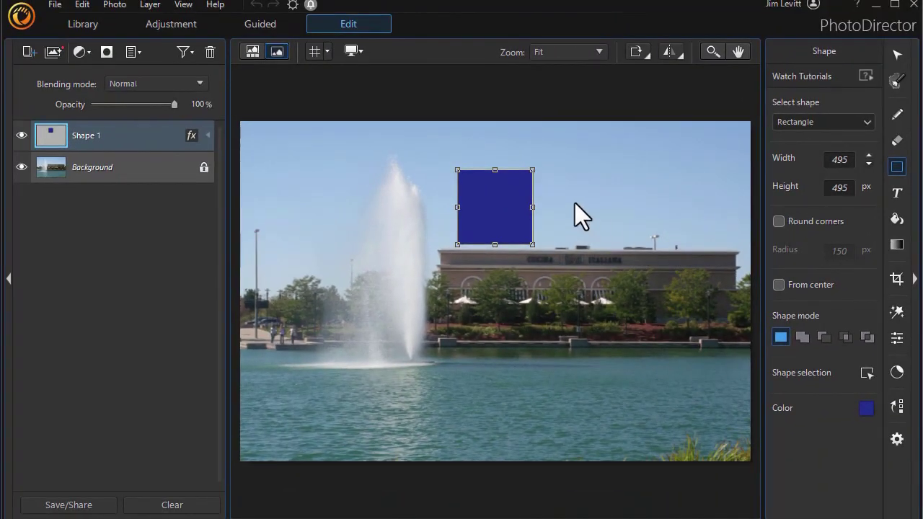
Step: Commit the square and draw a second 521 × 418 px rectangle to its right
click(575, 202)
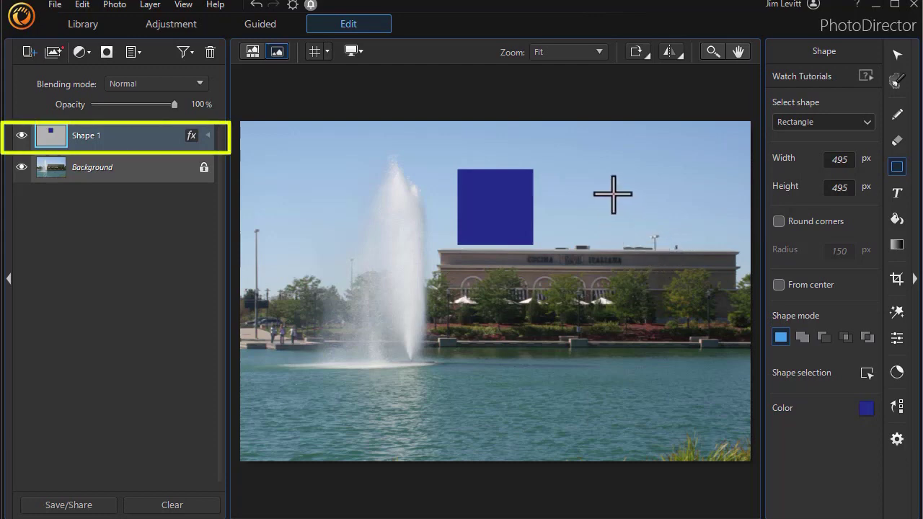
drag(603, 188, 682, 250)
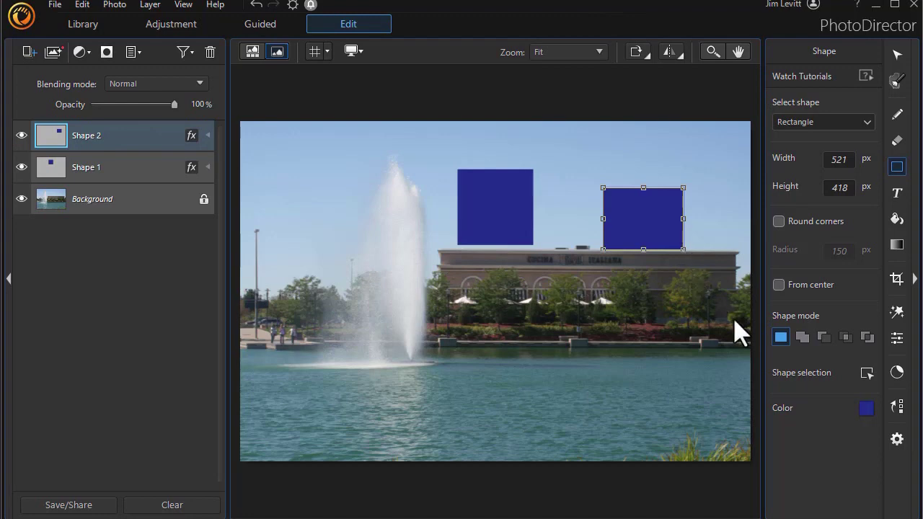
Step: Change the second rectangle's fill colour from blue to green
click(866, 409)
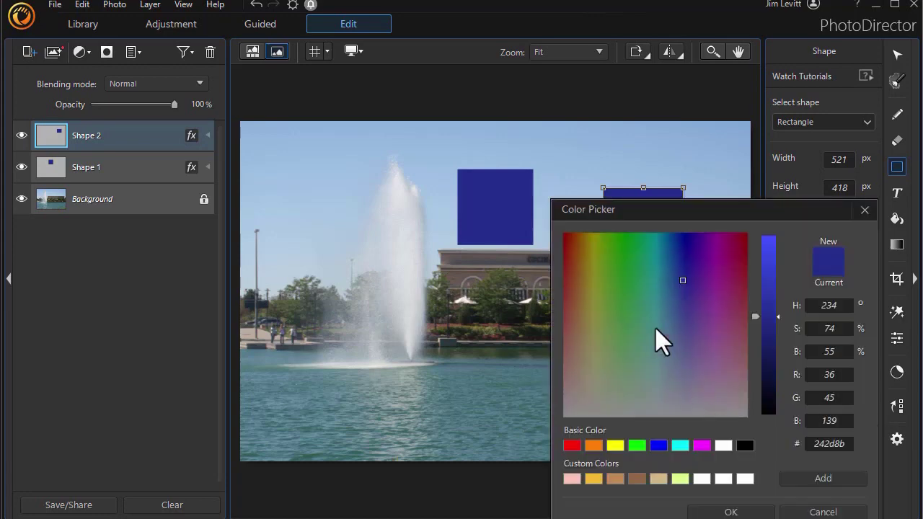
click(626, 271)
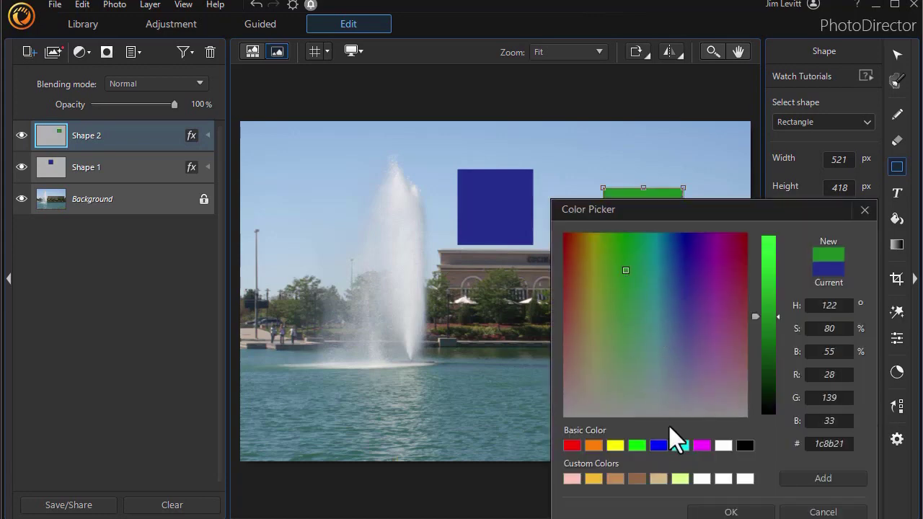
click(728, 511)
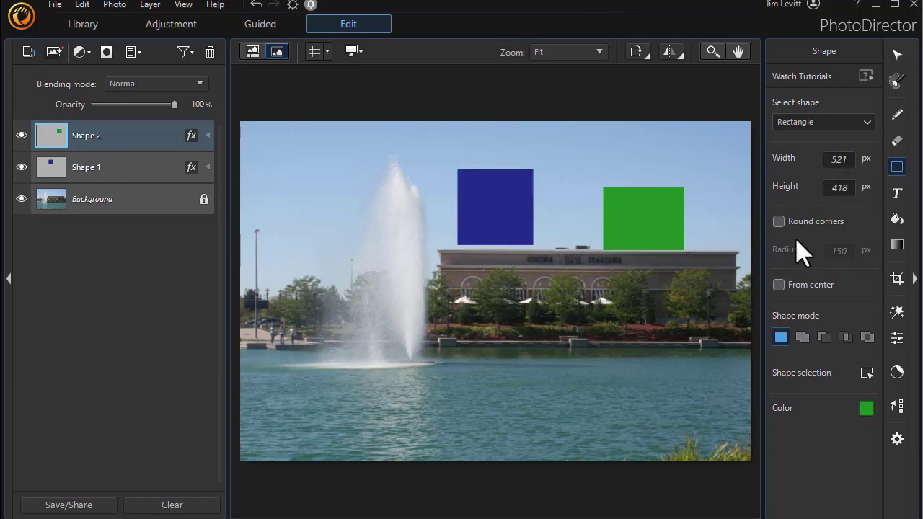
Step: With Round corners on, draw a rounded rectangle left of the fountain and a 250-radius shape near its base
click(780, 222)
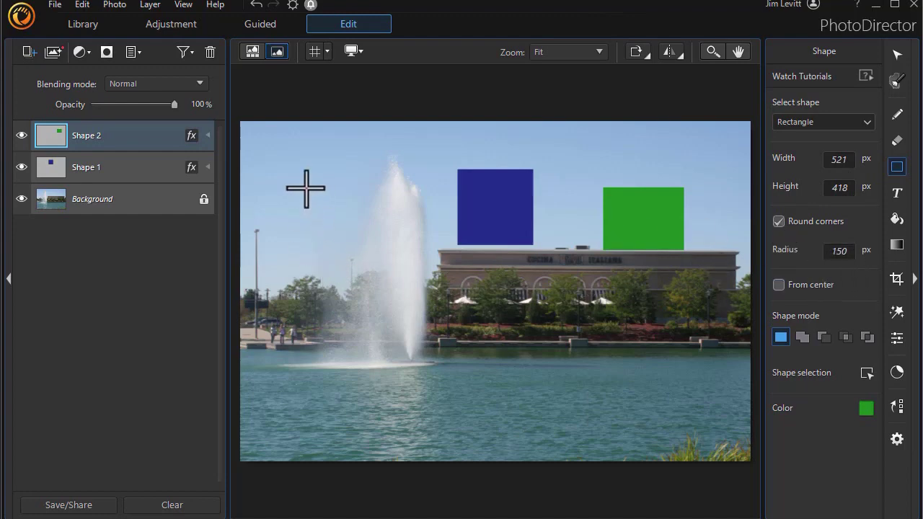
drag(306, 187, 381, 269)
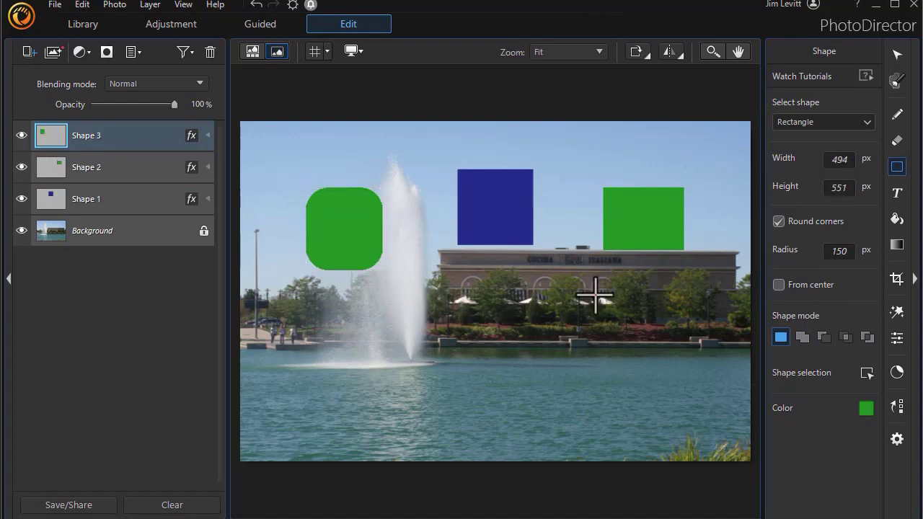
click(835, 250)
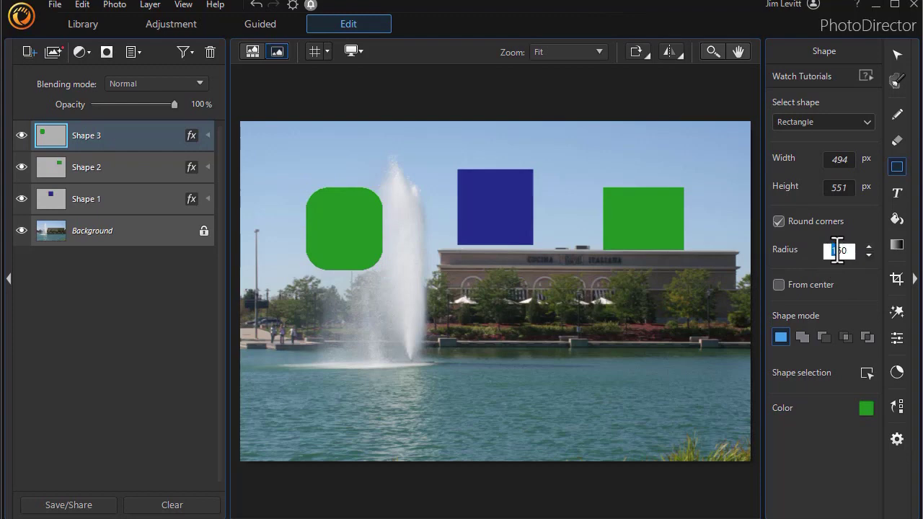
text(250)
key(Return)
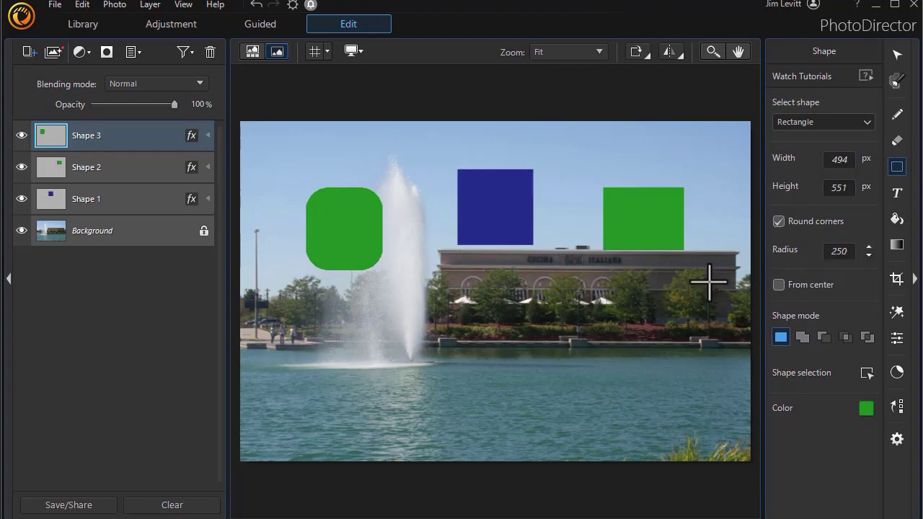
drag(422, 282, 523, 359)
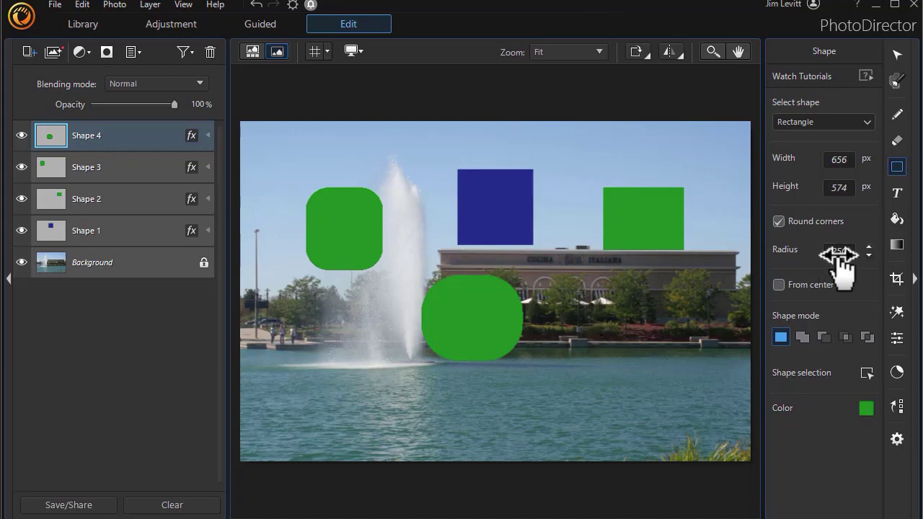
Step: With From center on, draw two 50 px-corner rounded rectangles right and left of the fountain
click(779, 284)
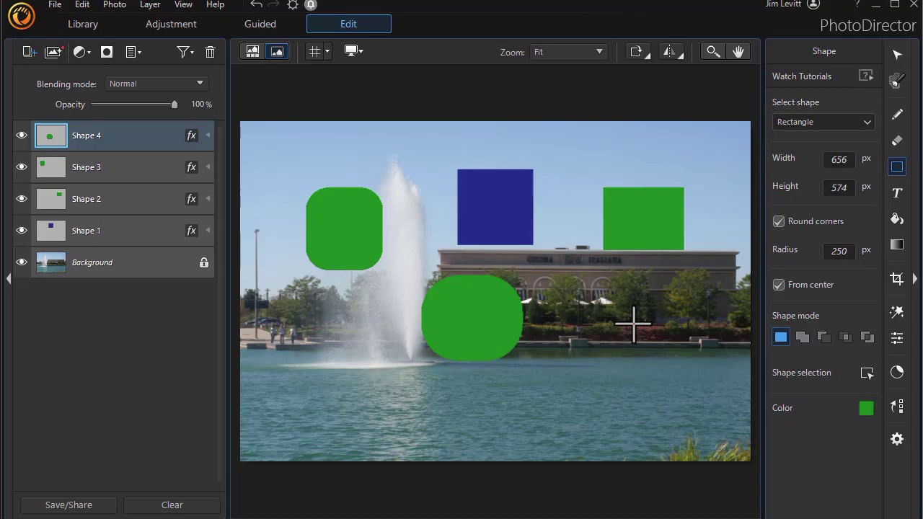
drag(633, 324, 680, 367)
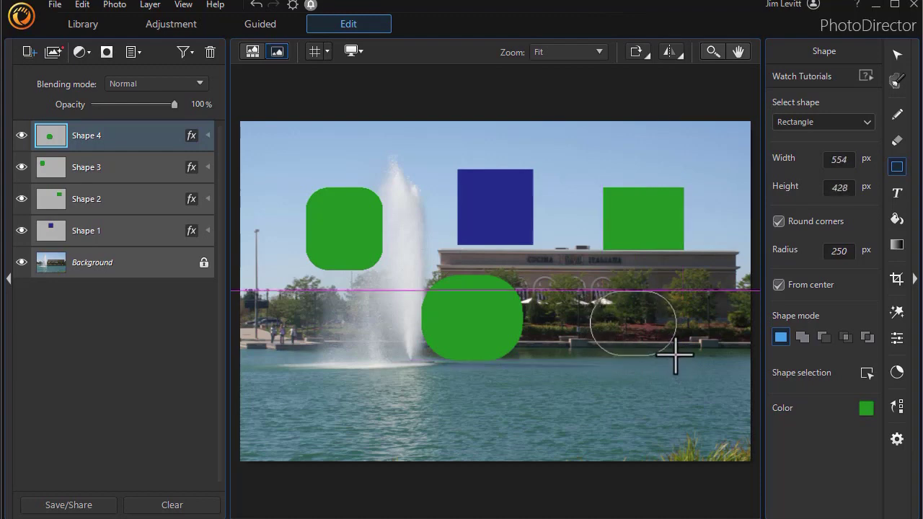
drag(672, 353, 668, 354)
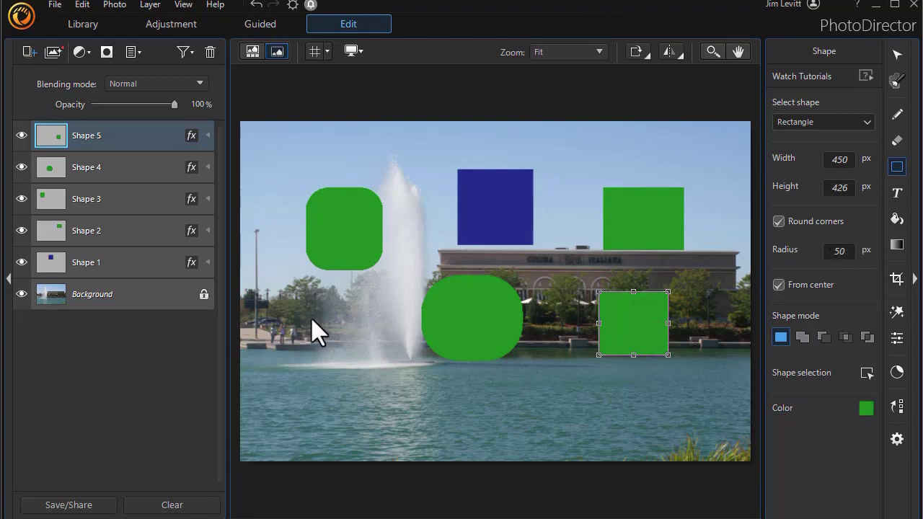
mouse_move(325, 325)
mouse_down()
mouse_move(359, 355)
mouse_move(365, 329)
mouse_move(372, 338)
mouse_up()
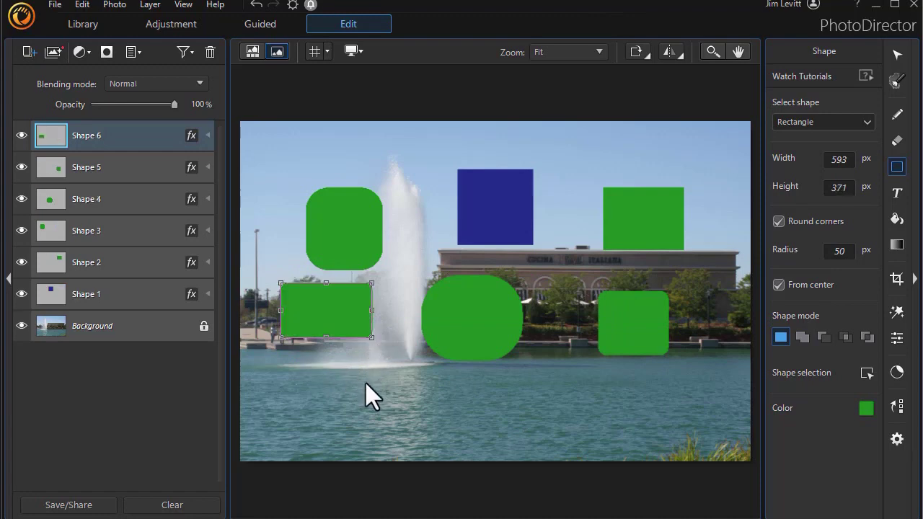
click(365, 384)
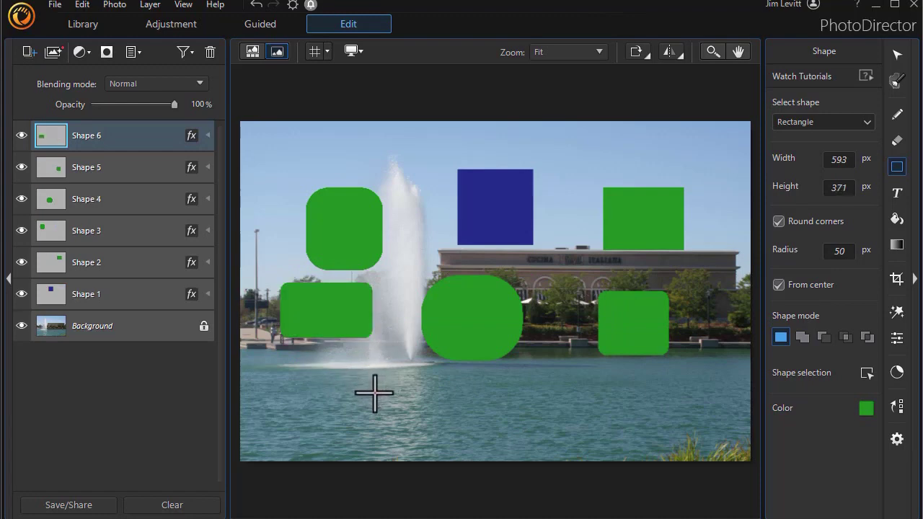
click(66, 298)
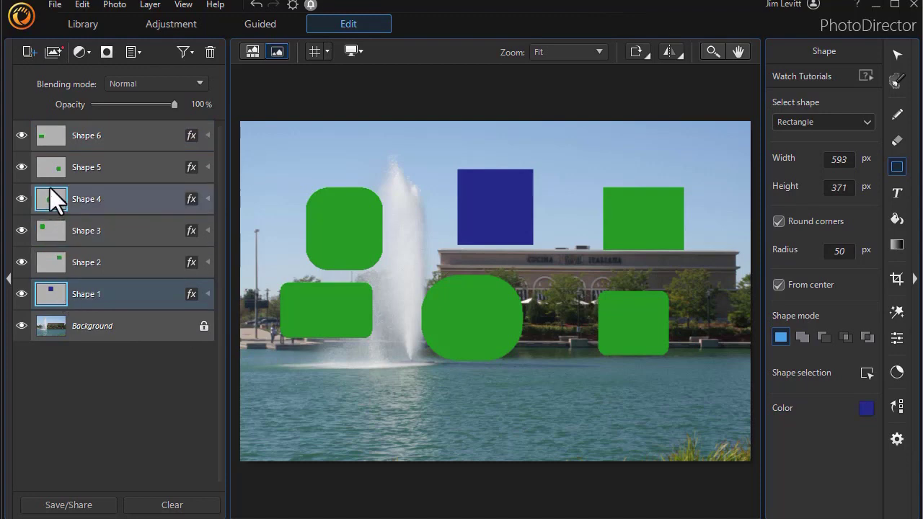
Step: Delete all six shape layers and switch the shape type to Ellipse
ctrl+click(48, 138)
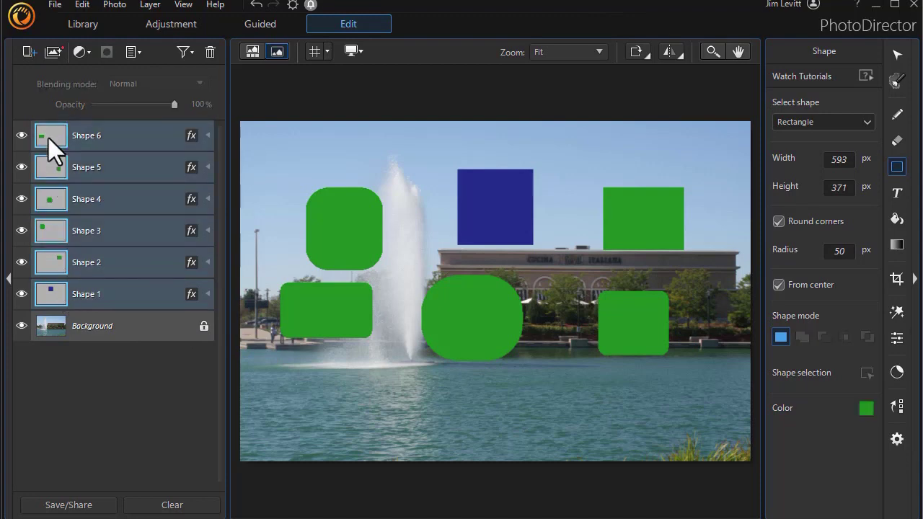
right_click(48, 138)
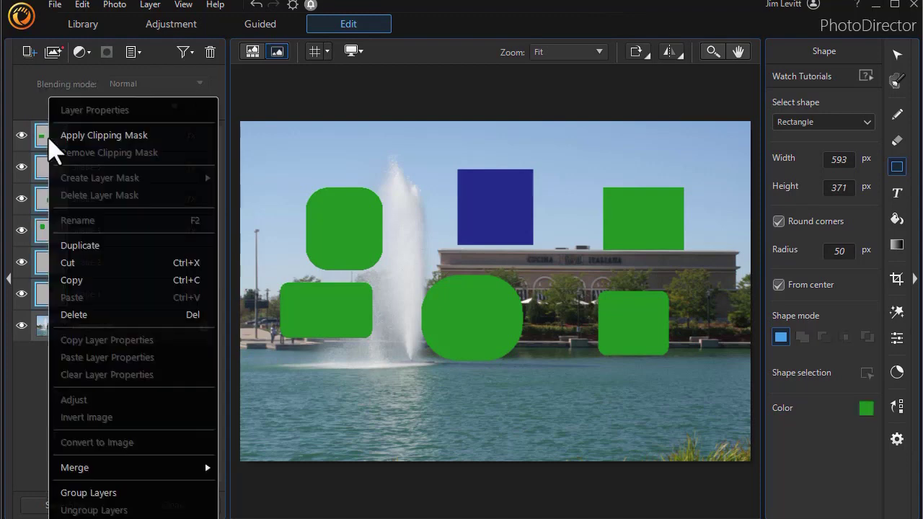
click(79, 315)
click(494, 330)
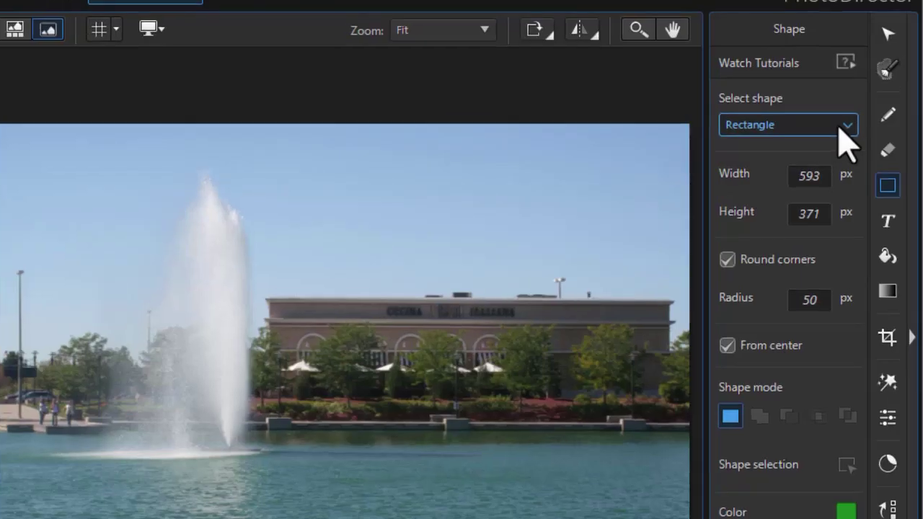
click(829, 128)
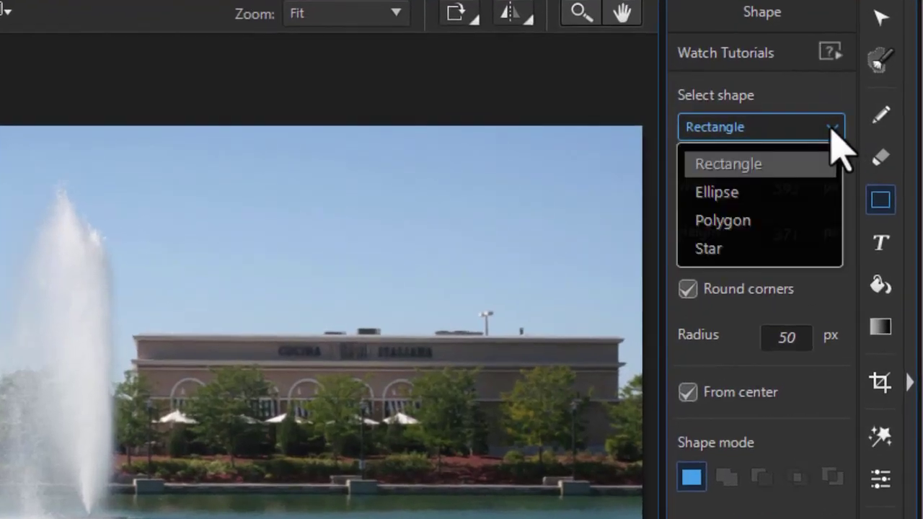
click(775, 208)
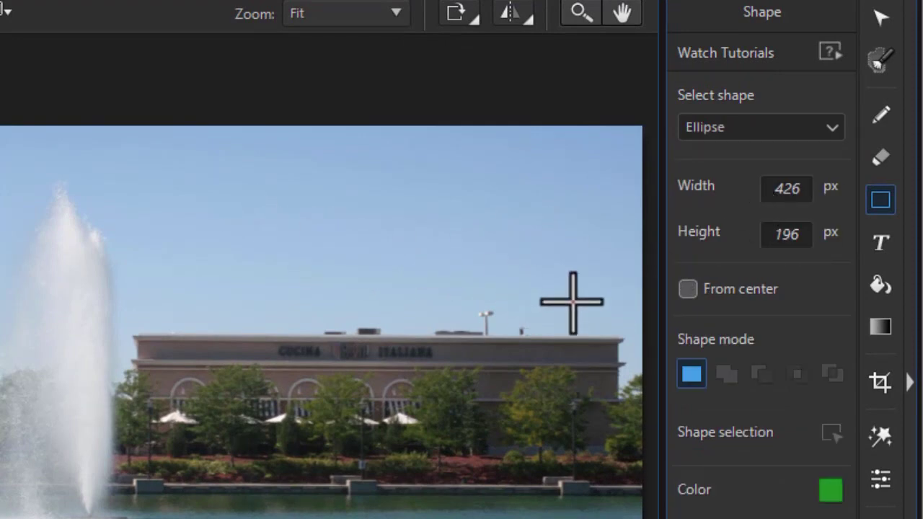
Step: Draw a centre-out ellipse in the sky, filled with blue-grey (#67889d) sampled from the water
click(687, 292)
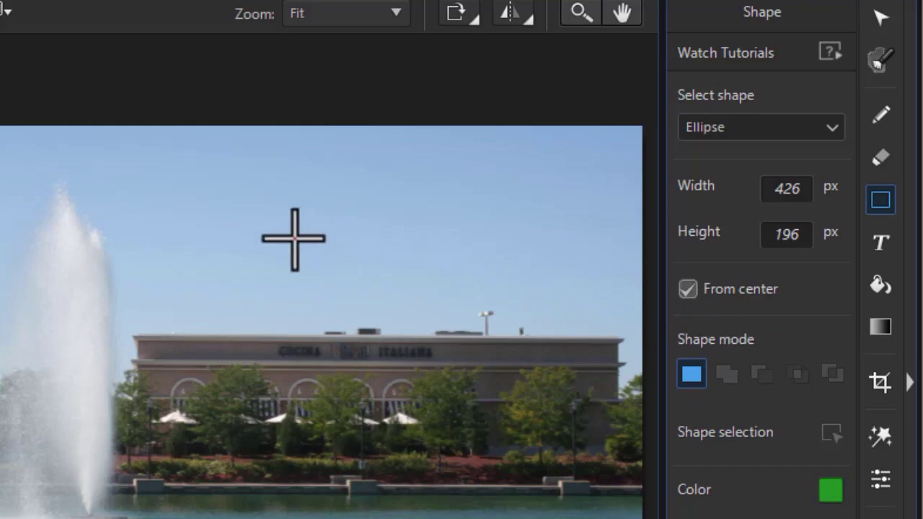
drag(293, 237, 367, 296)
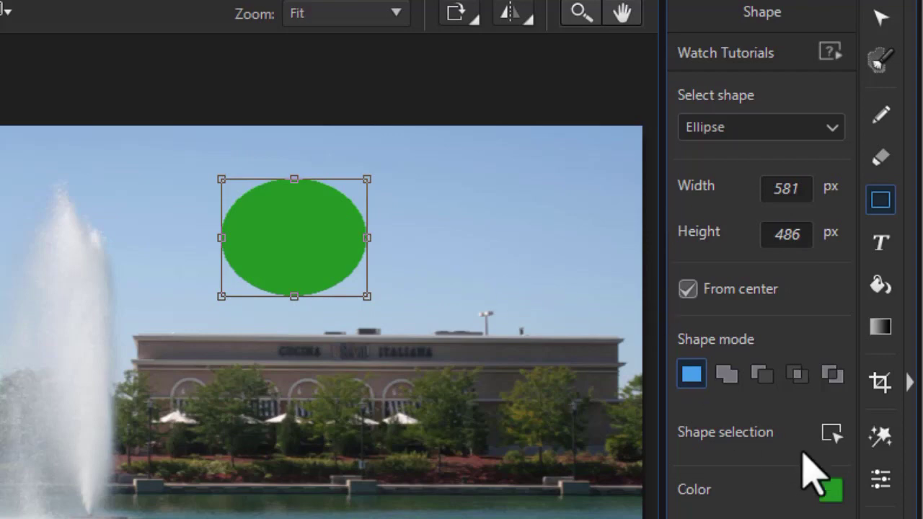
click(832, 491)
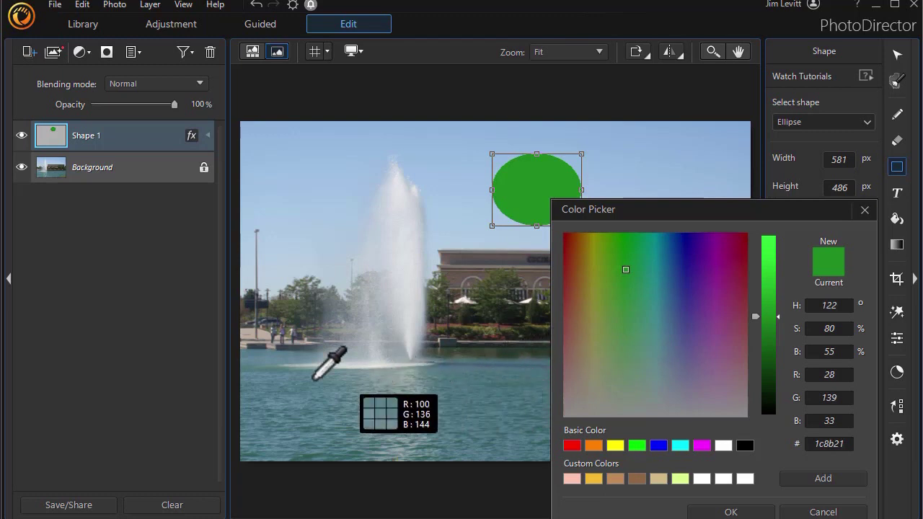
click(267, 353)
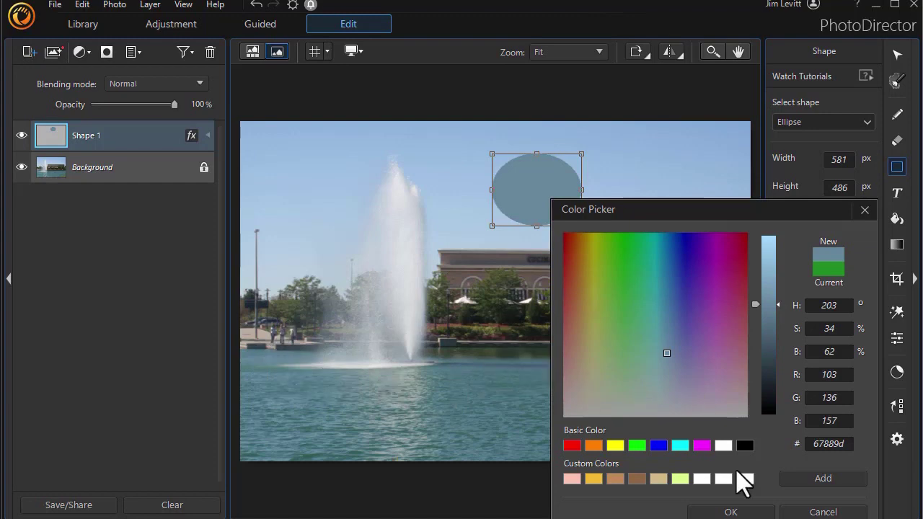
click(731, 511)
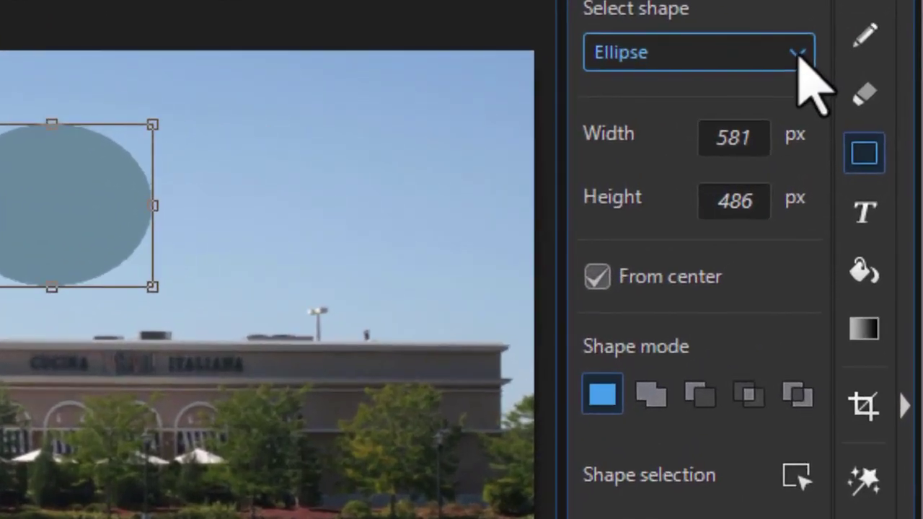
Step: Switch to Polygon and draw a triangle in the sky beside the ellipse
click(867, 122)
click(718, 213)
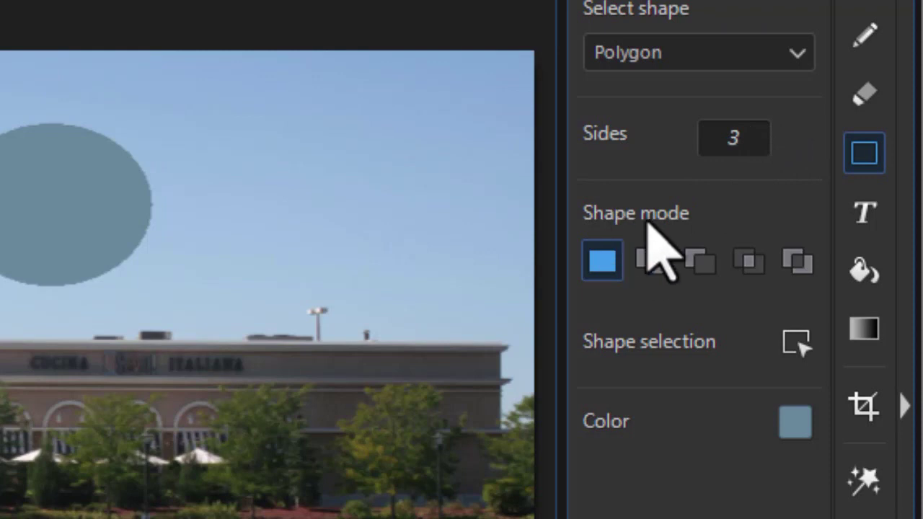
drag(305, 173, 409, 204)
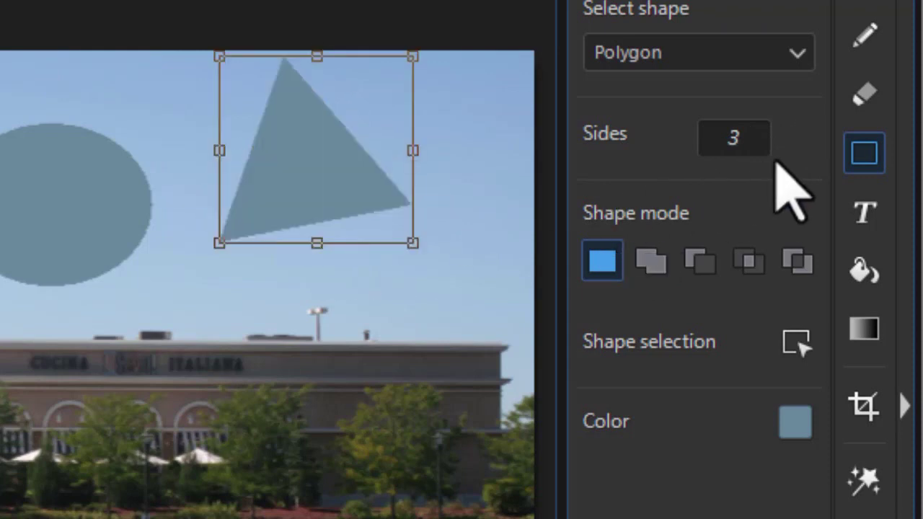
Step: Raise the polygon to eight sides and deselect it to finish
click(800, 129)
click(801, 128)
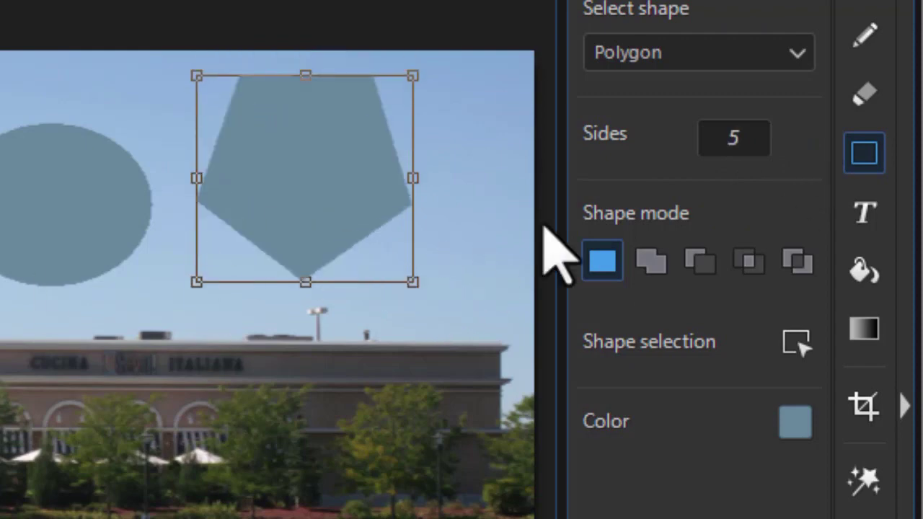
click(801, 128)
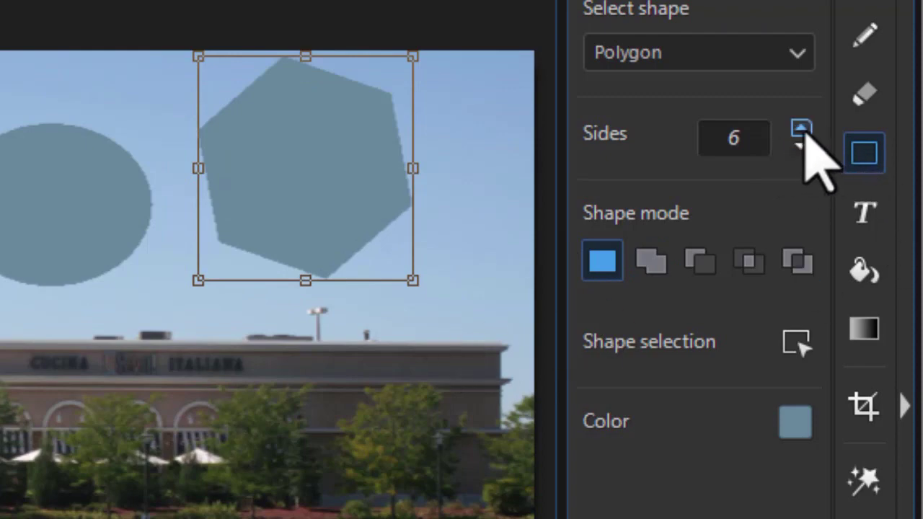
click(801, 130)
click(801, 130)
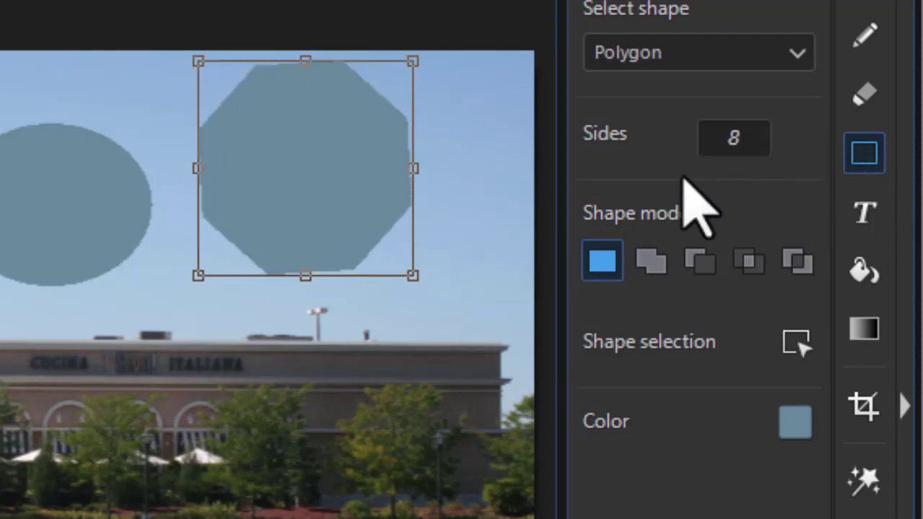
click(58, 449)
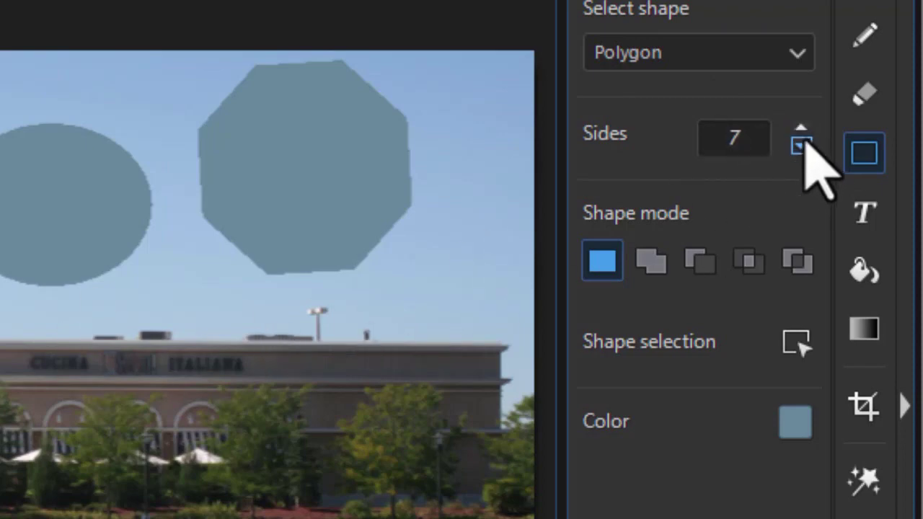
Step: Make the top-left Shape 3 polygon 14-sided and select all three shape layers together
click(800, 128)
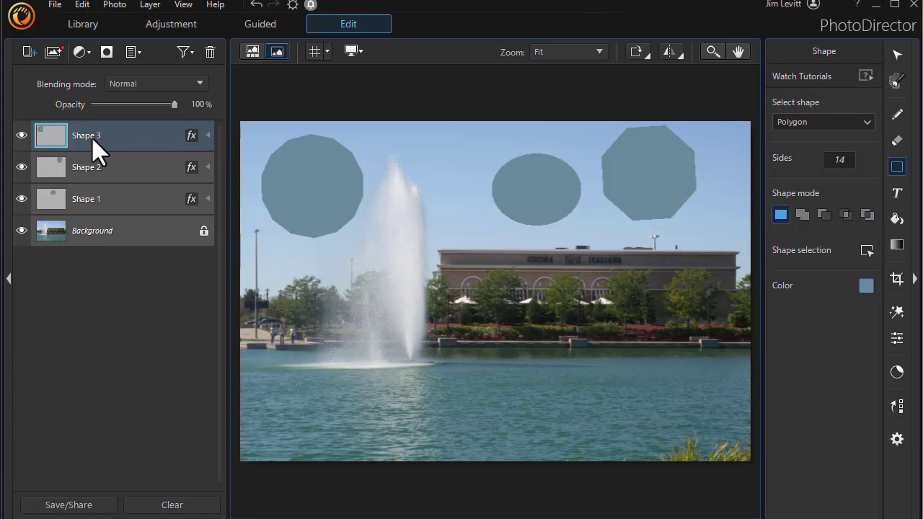
shift+click(98, 195)
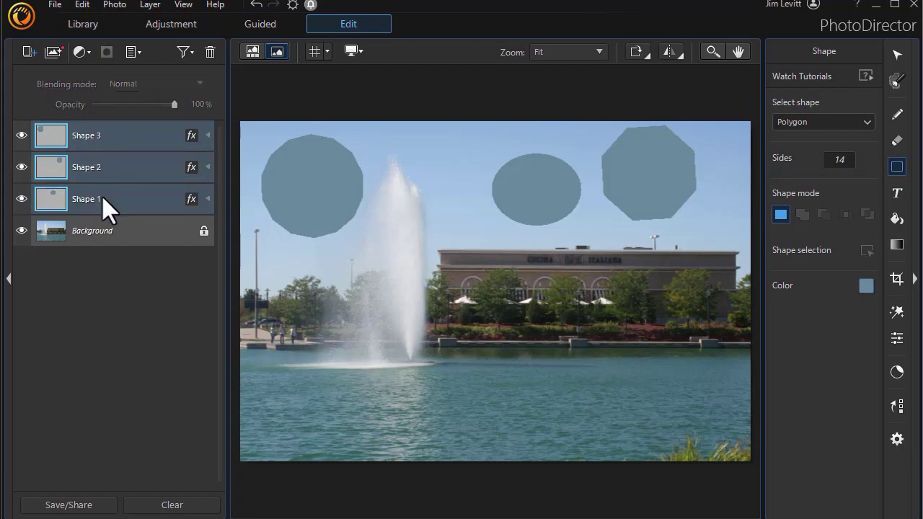
Step: Delete the three shape layers and set the shape type to Star with 5 points and 35% indent
key(Delete)
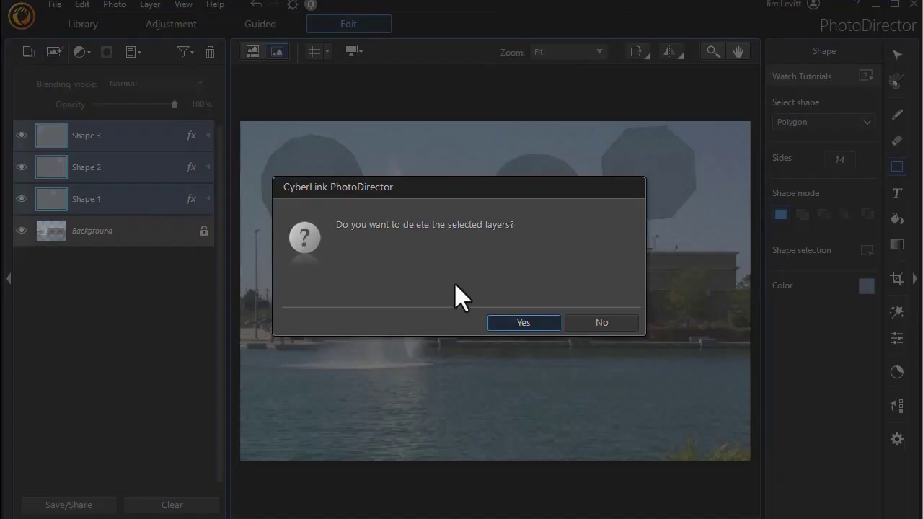
click(525, 323)
click(866, 122)
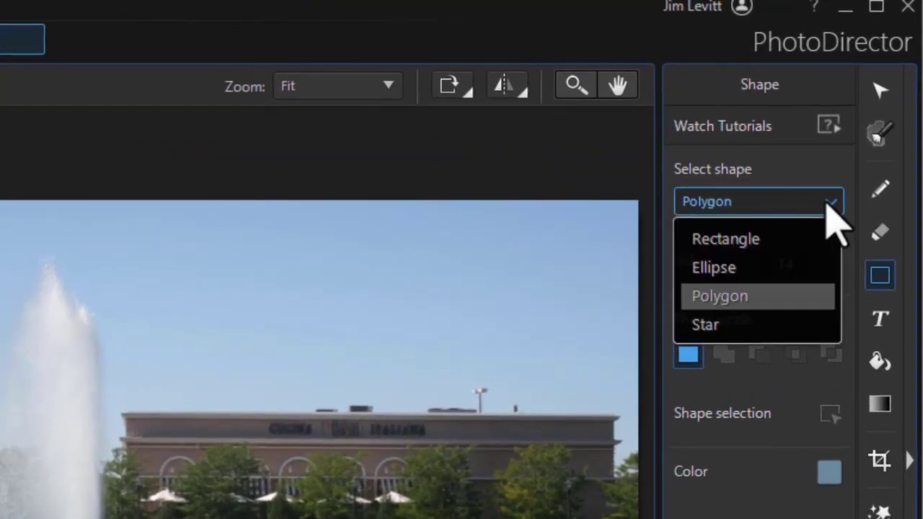
click(775, 325)
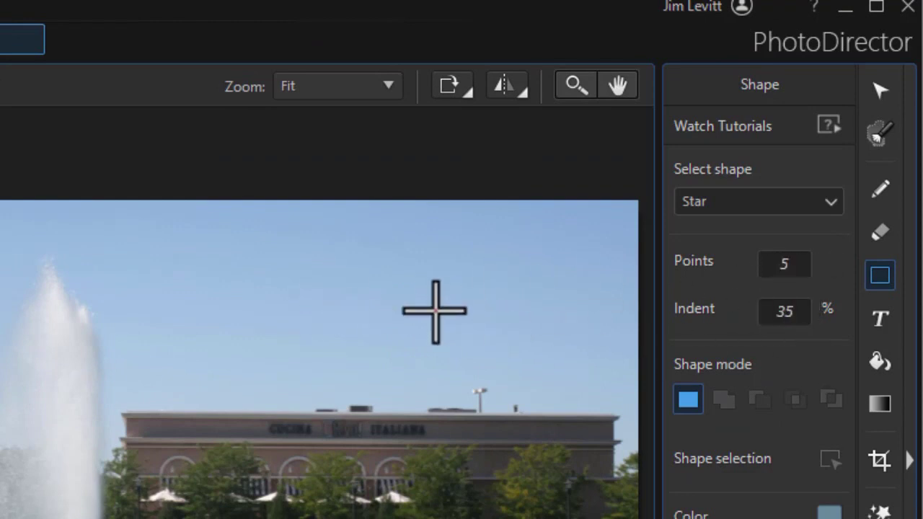
Step: Draw a star in the sky above the building, trying indents 55%, 15%, then settling on 40%
drag(319, 295, 363, 342)
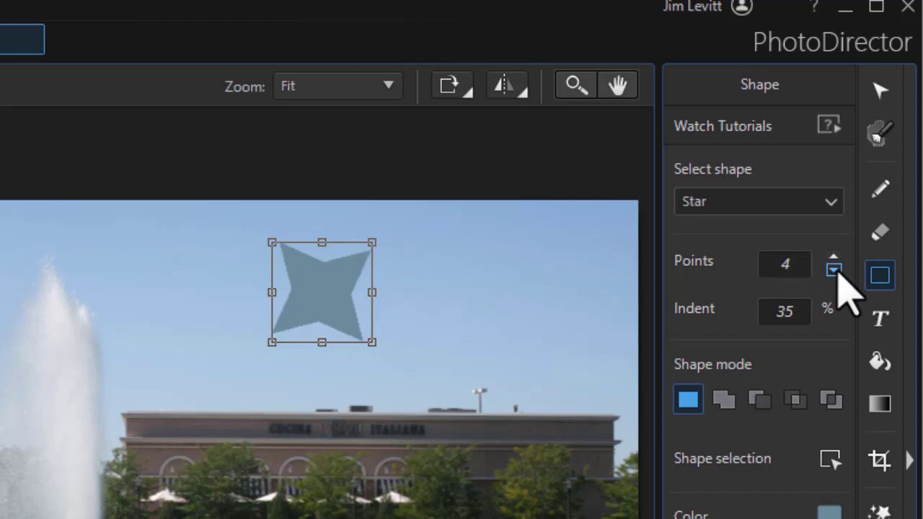
click(793, 311)
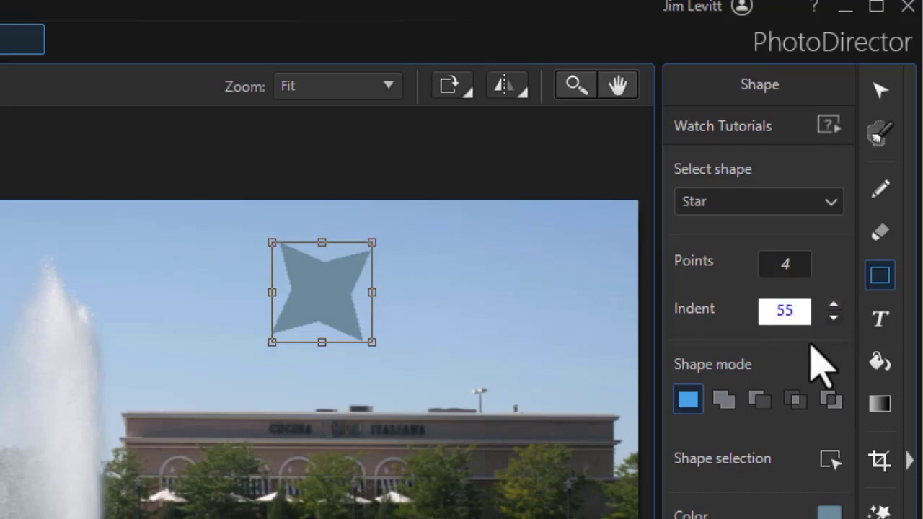
key(Return)
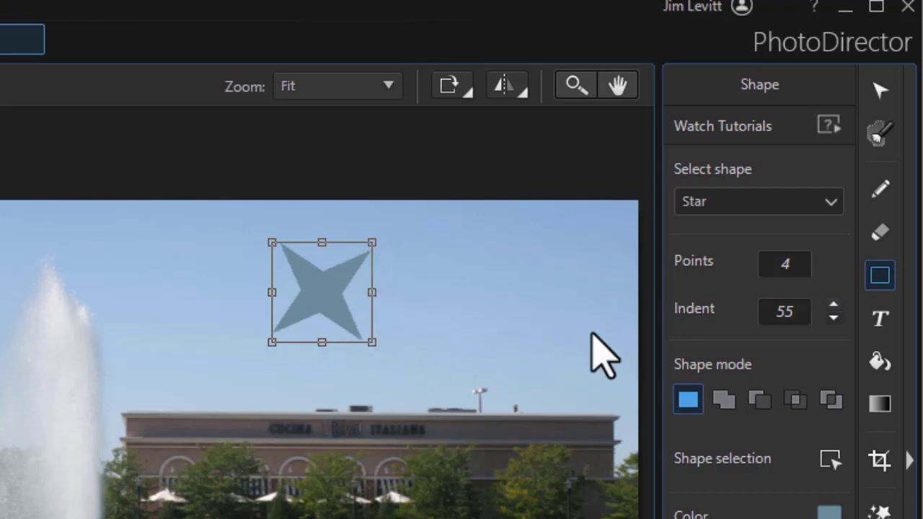
click(793, 311)
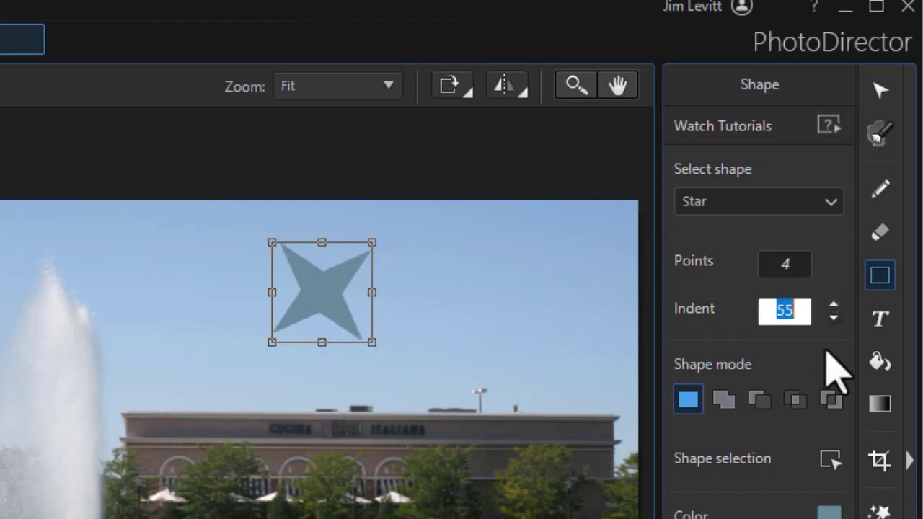
text(15)
key(Return)
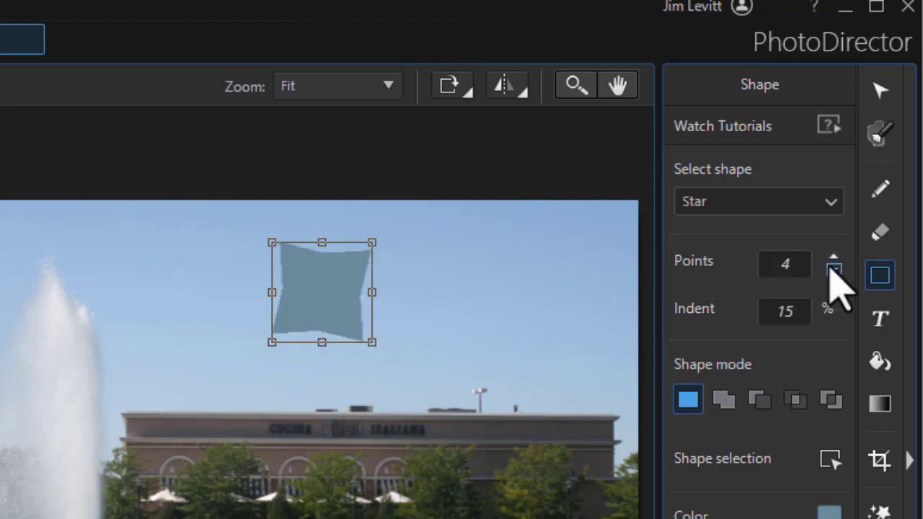
click(806, 317)
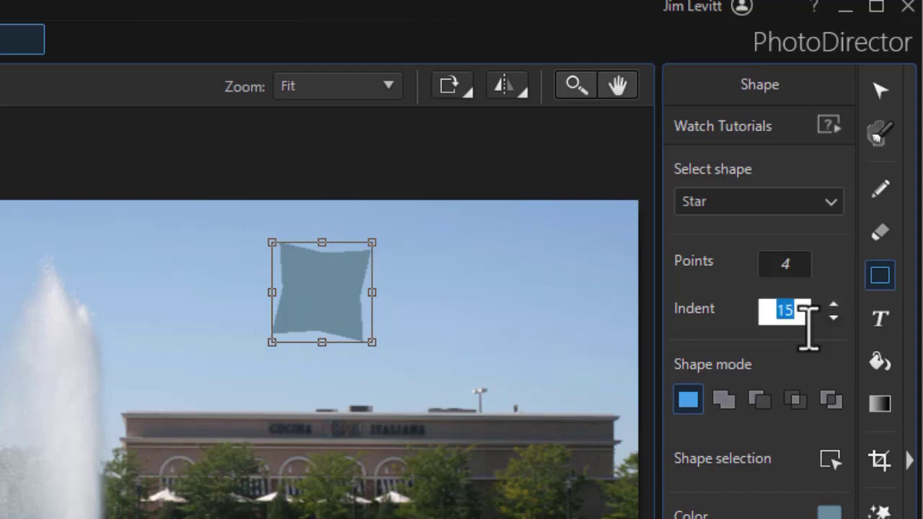
text(4)
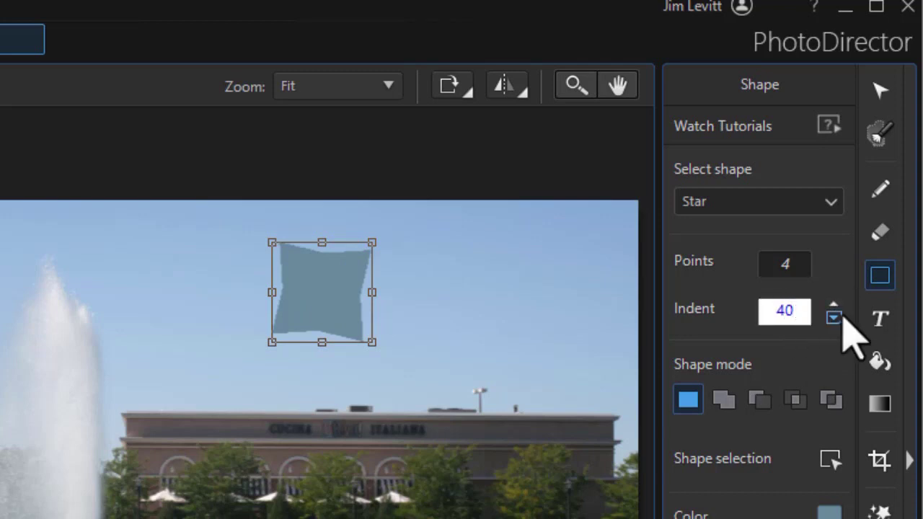
text(0)
key(Return)
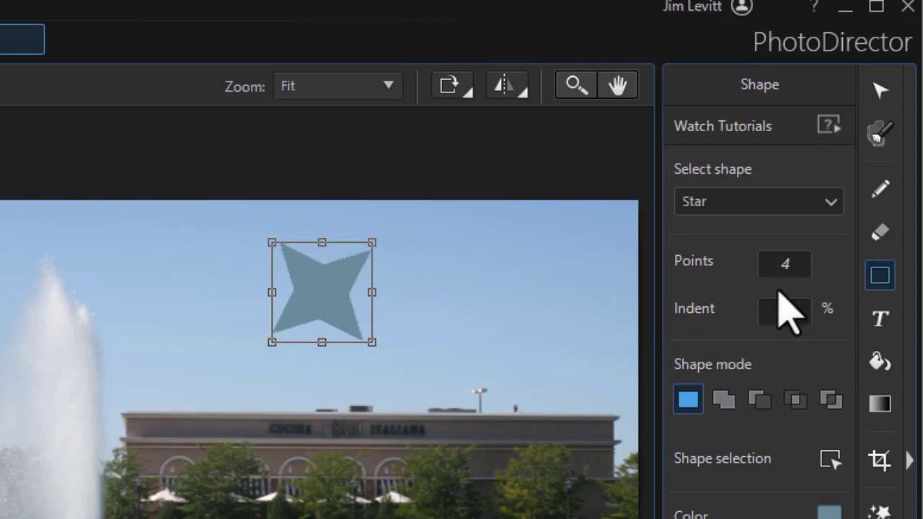
Step: Raise the star's points to 8
click(833, 258)
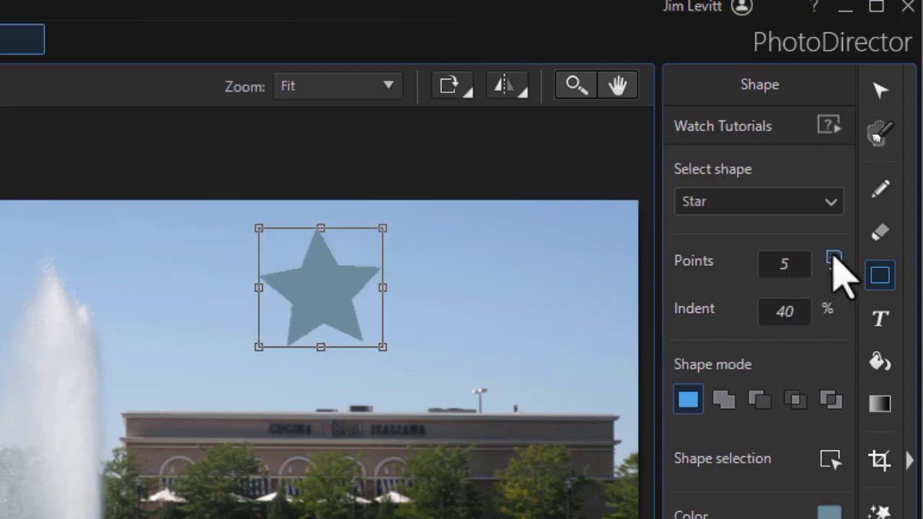
click(834, 258)
click(834, 258)
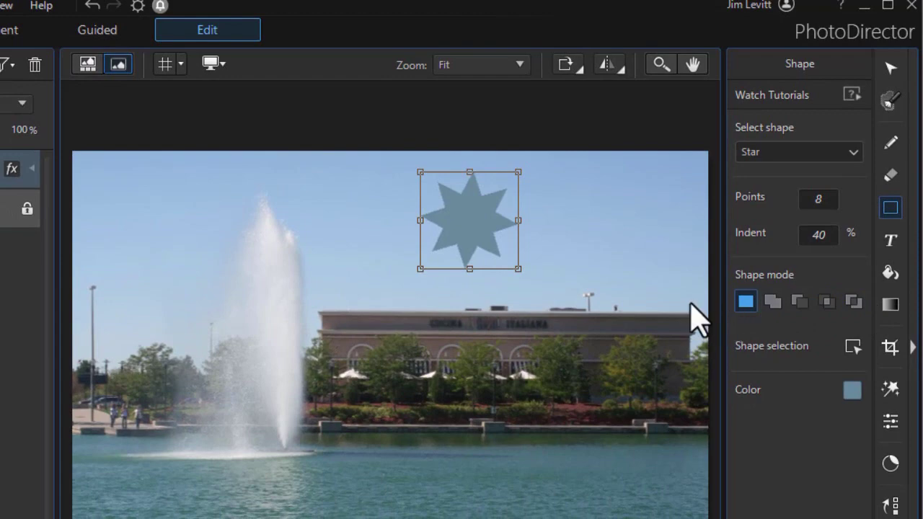
Step: Draw a large star over the fountain, then use Add to shape area for another star over the building
click(257, 217)
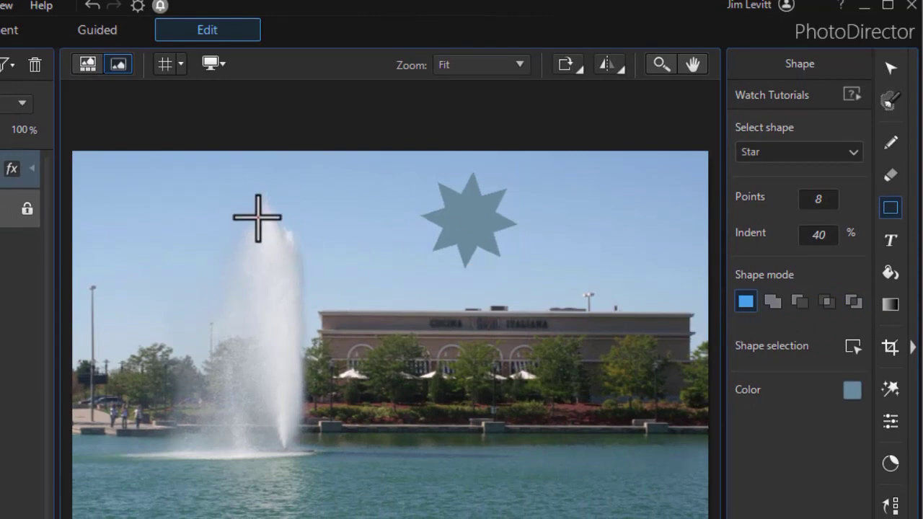
drag(253, 210, 328, 202)
drag(268, 218, 329, 273)
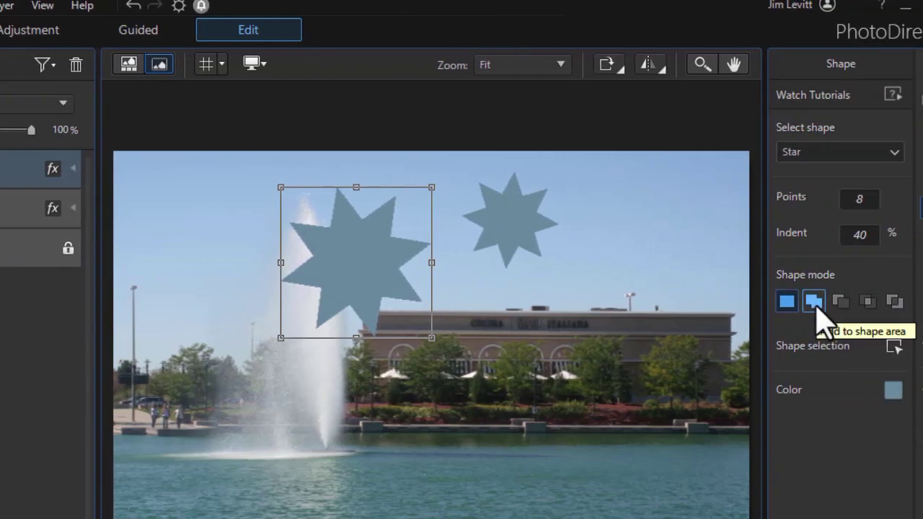
click(814, 301)
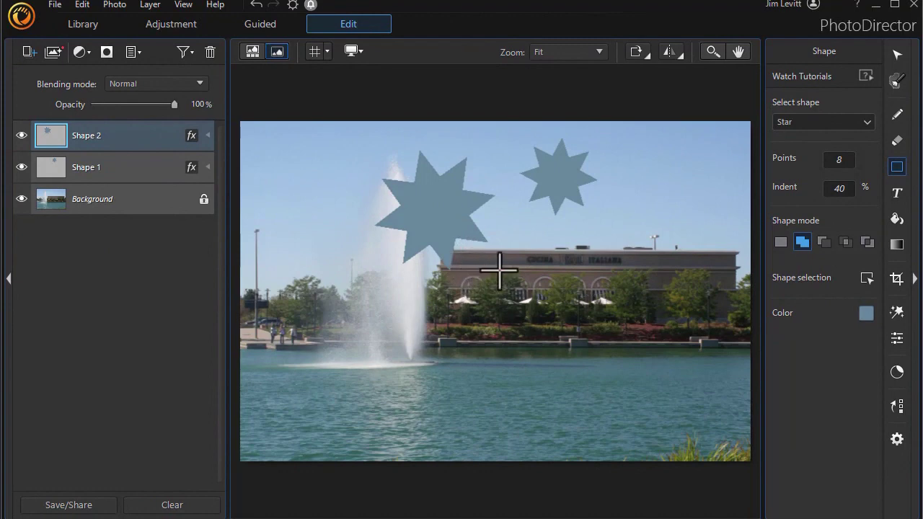
drag(501, 268, 548, 303)
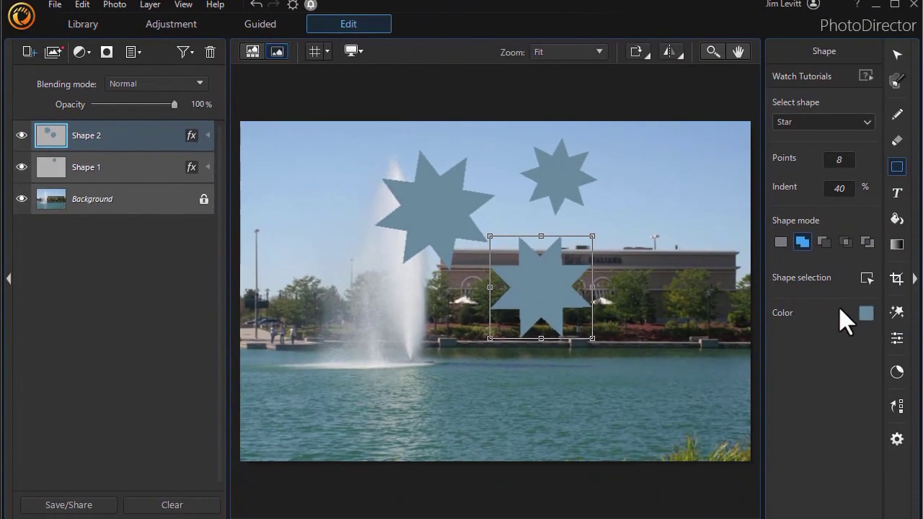
Step: Fill the Shape 2 stars with bright green (#1e9d17)
click(866, 313)
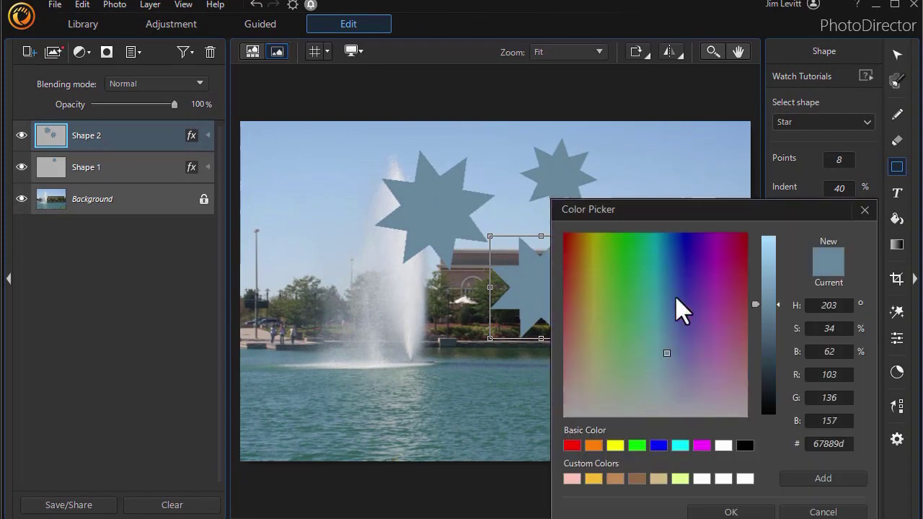
click(622, 259)
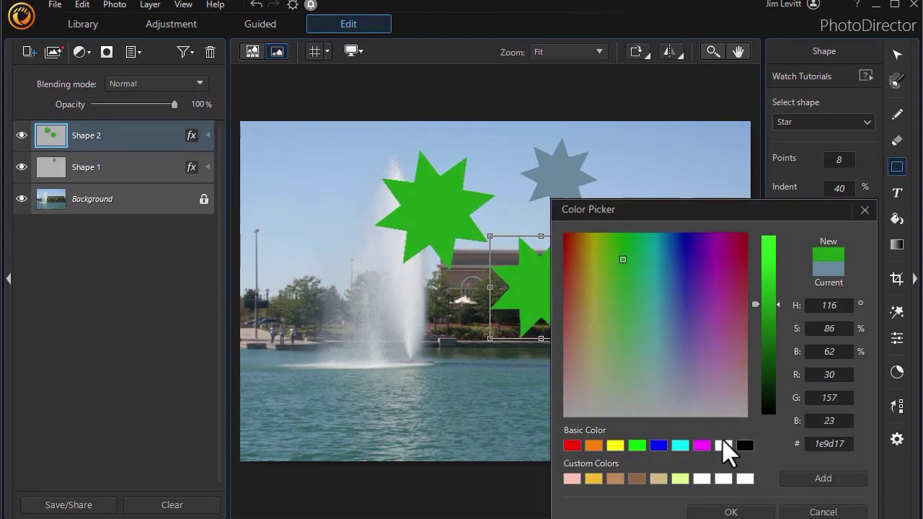
click(750, 513)
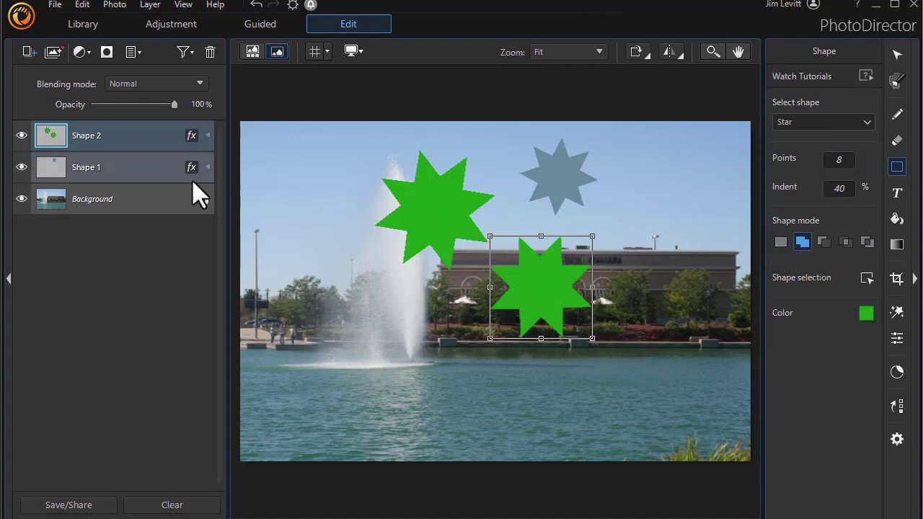
Step: On the Shape 1 layer, draw a polygon in the upper-right sky
click(128, 163)
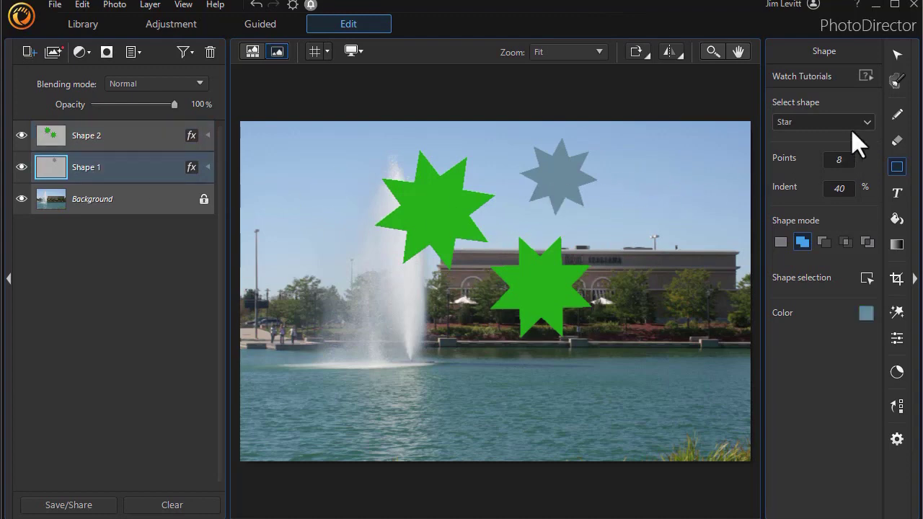
click(868, 122)
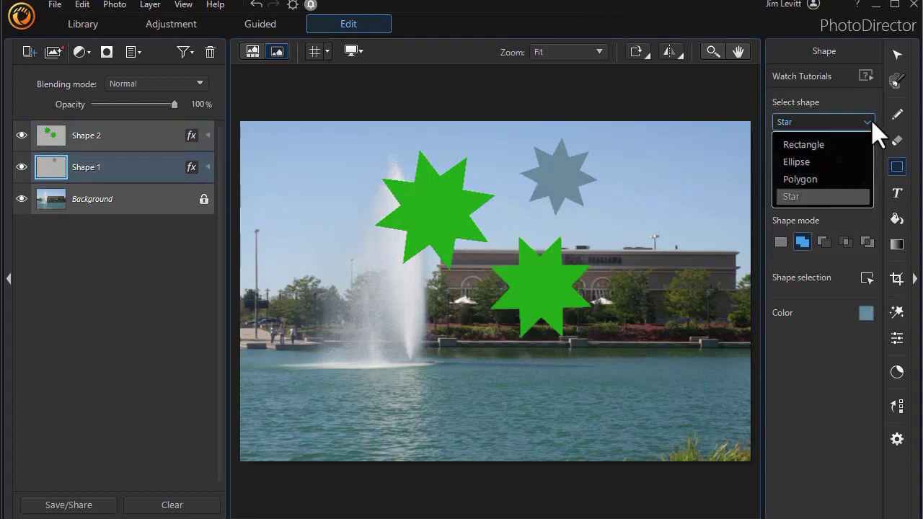
click(819, 180)
drag(642, 165, 672, 189)
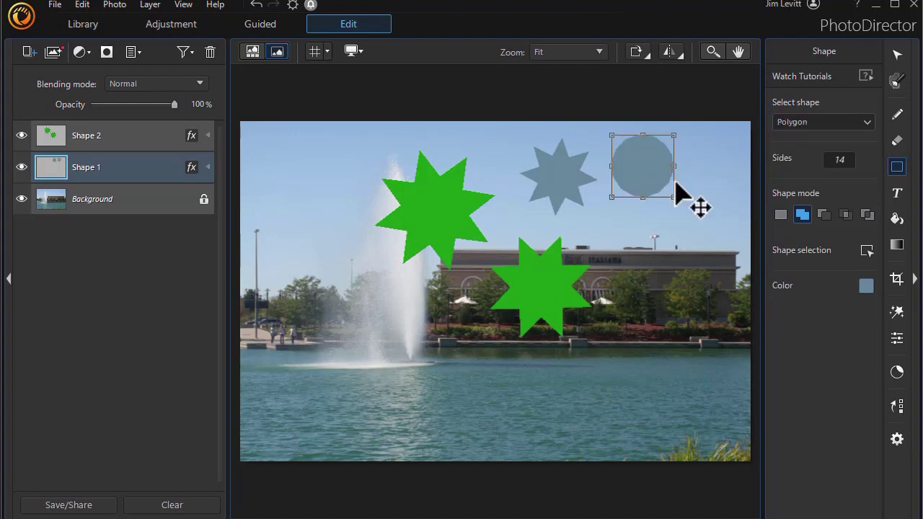
Step: Reduce the polygon to 5 sides and set the shape mode to Subtract from shape area
click(868, 162)
click(869, 163)
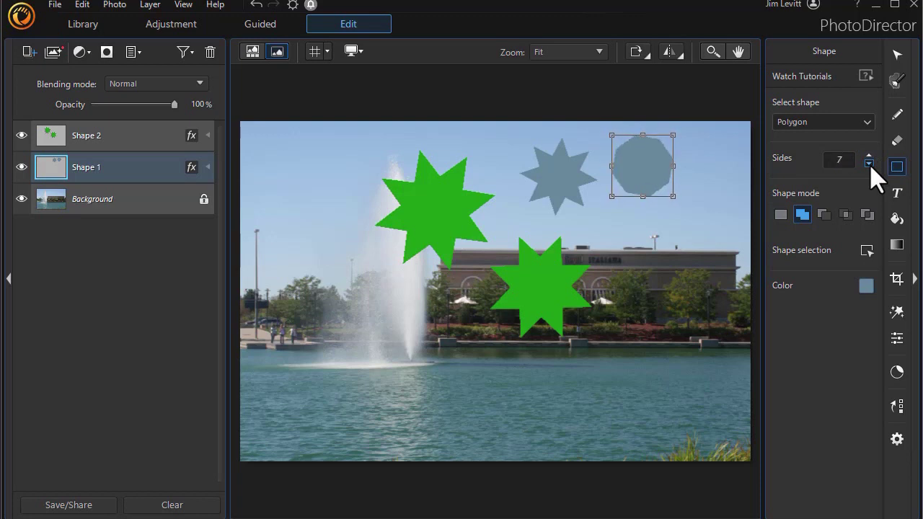
click(868, 163)
click(869, 163)
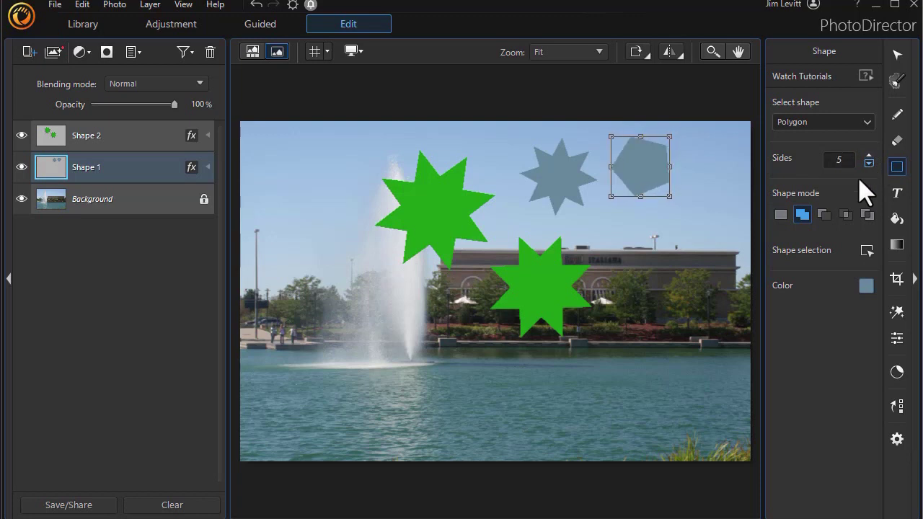
click(573, 176)
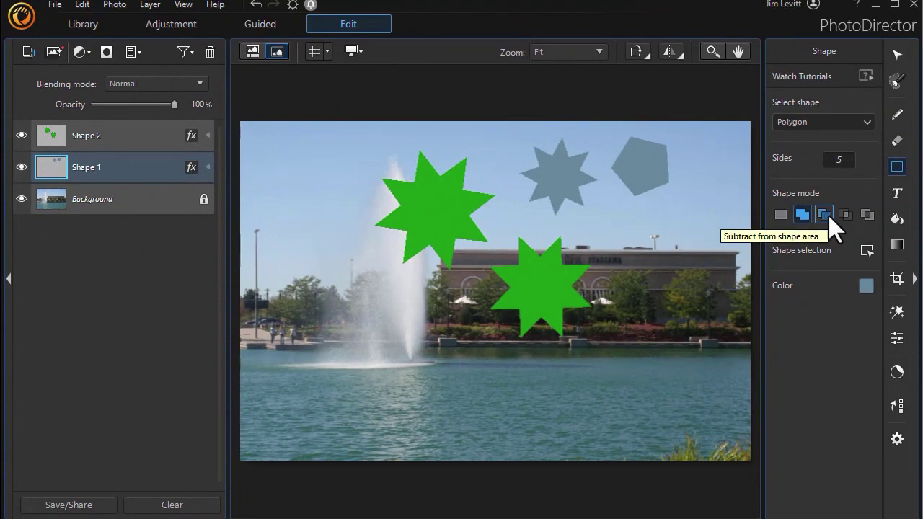
click(826, 216)
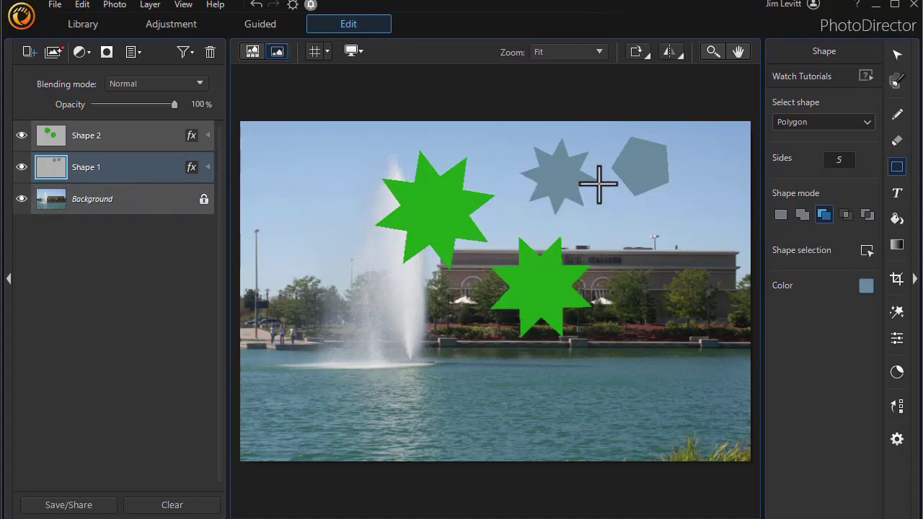
Step: Cut a pentagon and triangles out of the grey pentagon, leaving a notched outline
drag(705, 210, 647, 170)
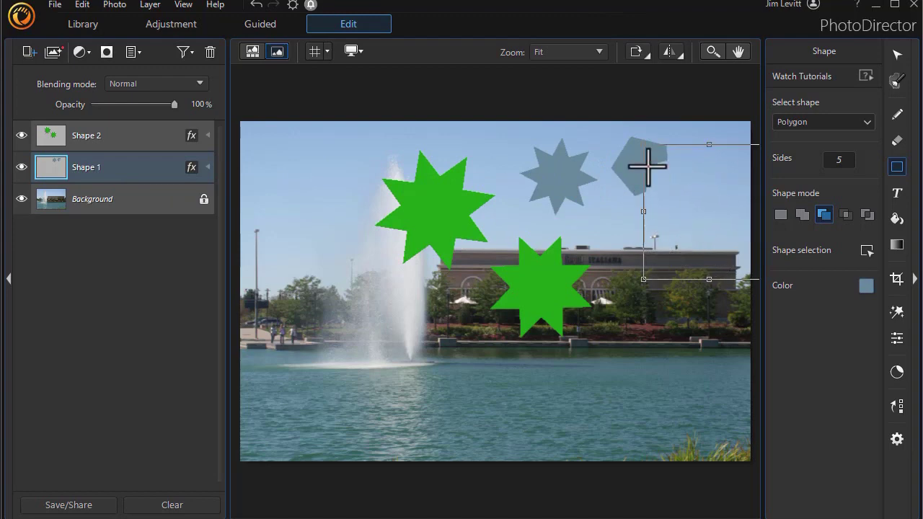
click(671, 215)
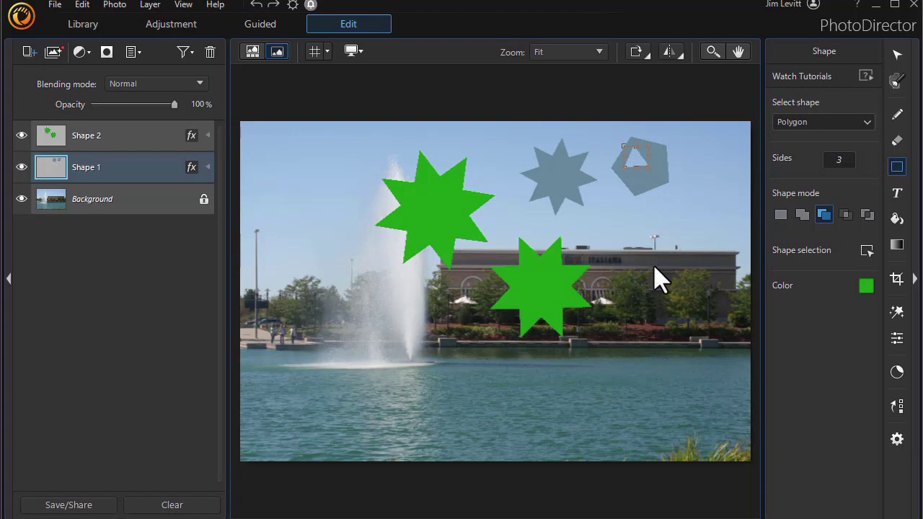
click(544, 288)
drag(536, 275, 559, 300)
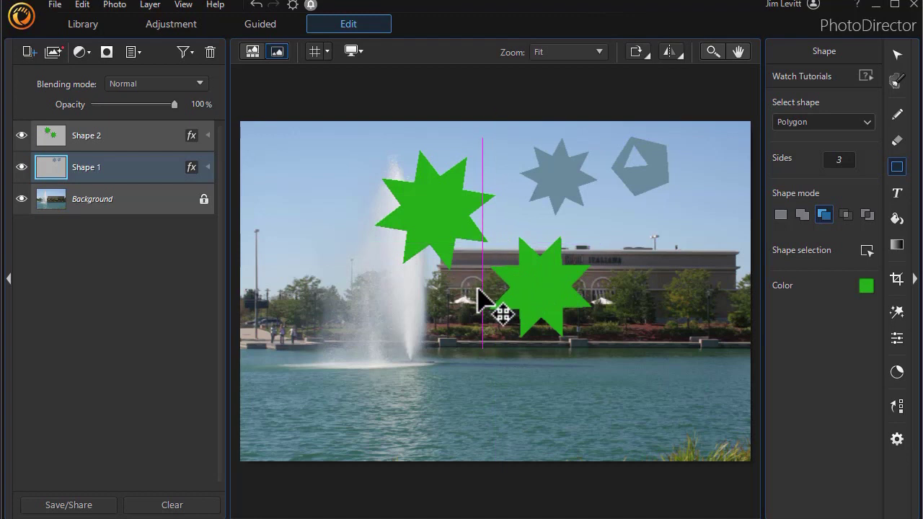
drag(628, 237, 625, 272)
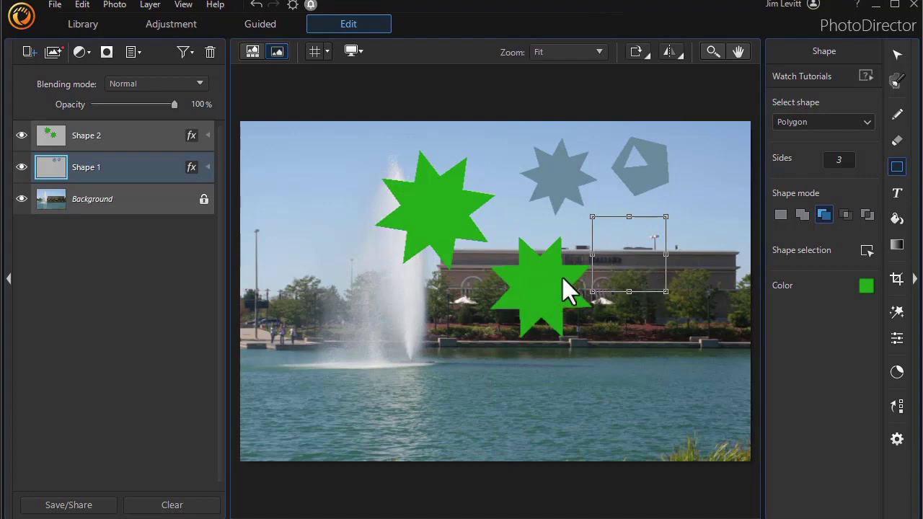
click(116, 134)
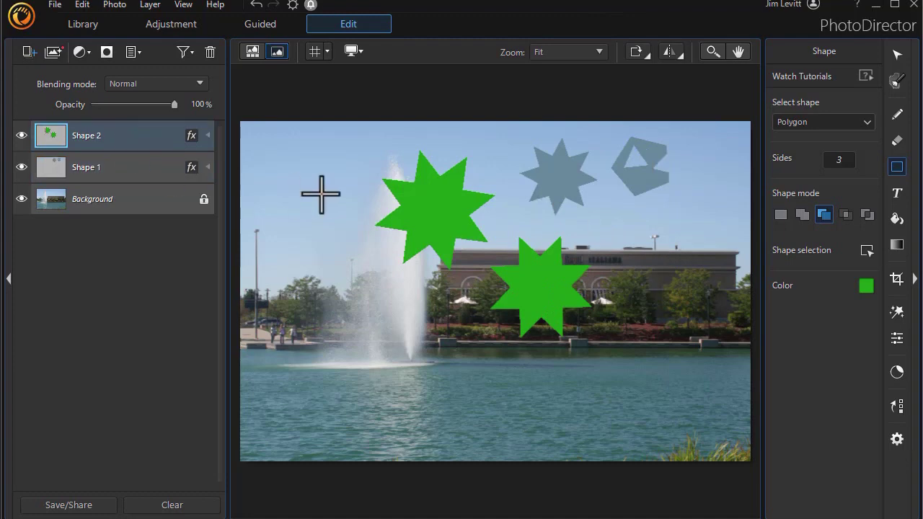
Step: On Shape 2, intersect a triangle with the green stars, then undo the intersect
click(846, 214)
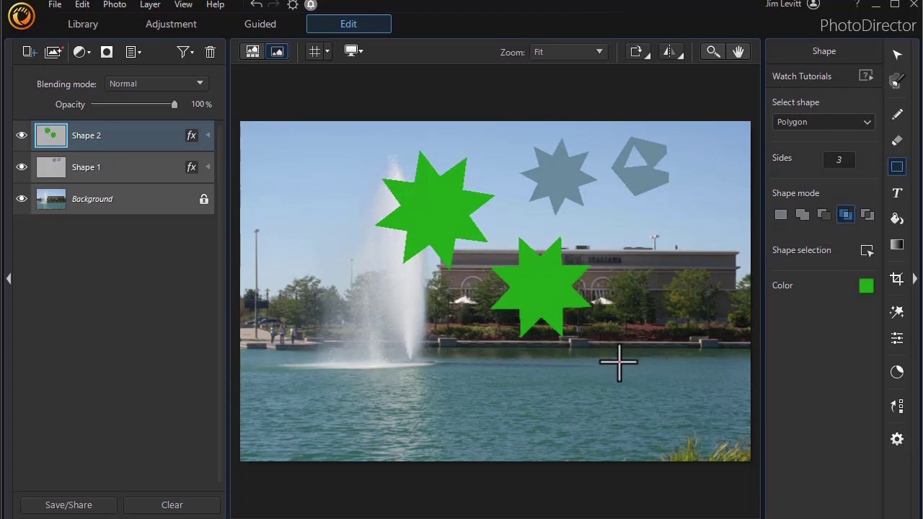
drag(618, 363, 550, 303)
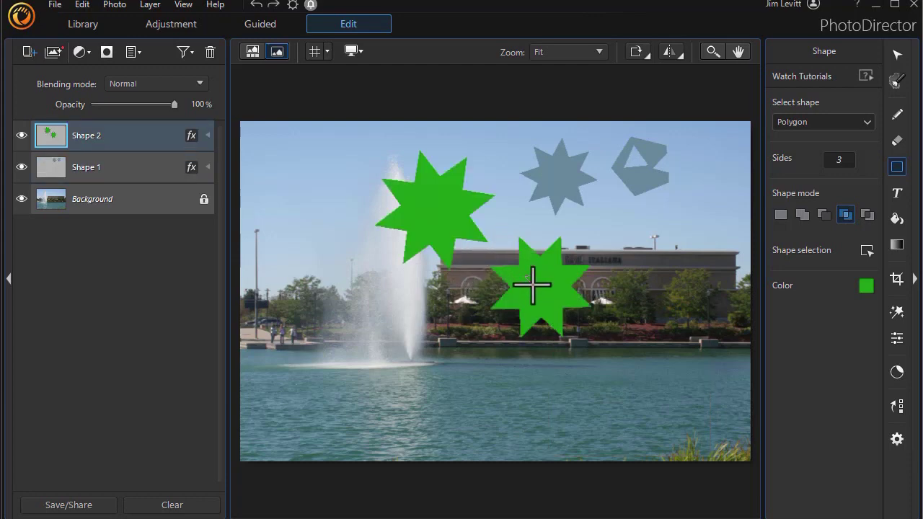
drag(532, 285, 542, 296)
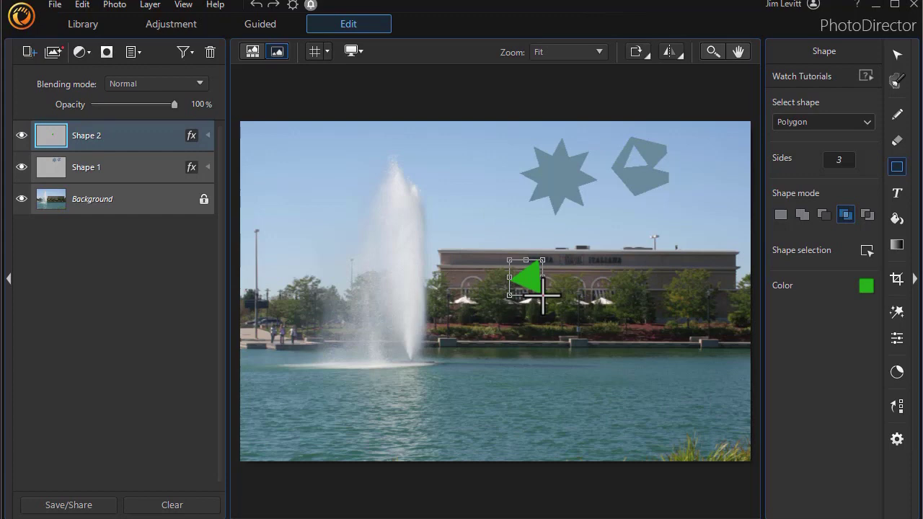
key(ctrl+z)
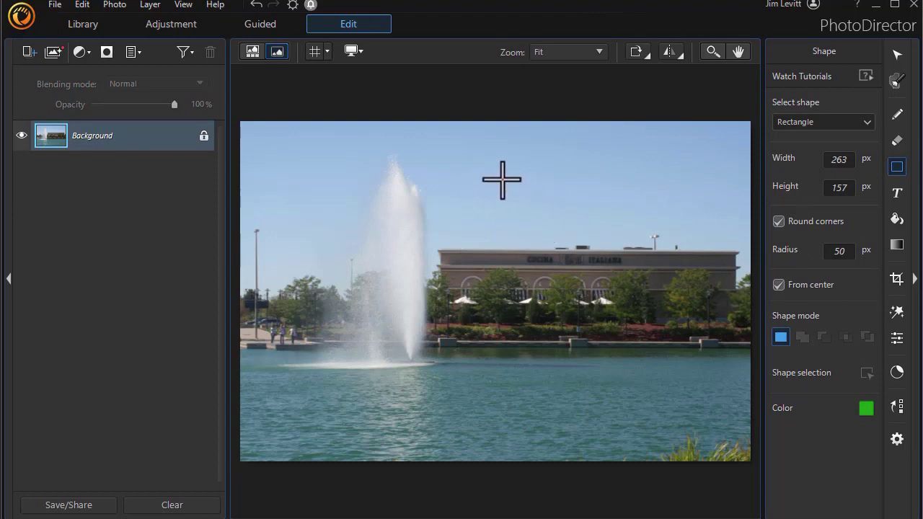
Step: Draw a green rounded rectangle and add three overlapping ones stepping down to the lower-right corner
mouse_move(501, 183)
mouse_down()
mouse_move(546, 219)
mouse_move(570, 202)
mouse_up()
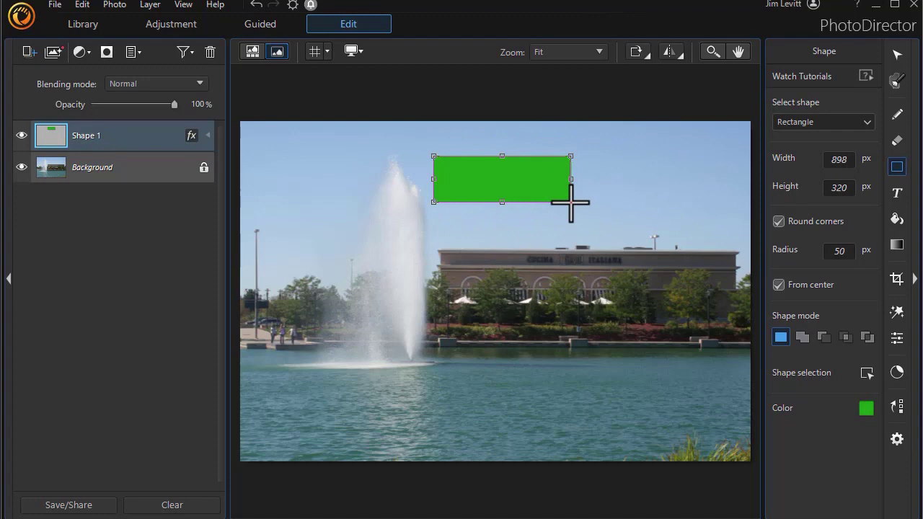
click(802, 338)
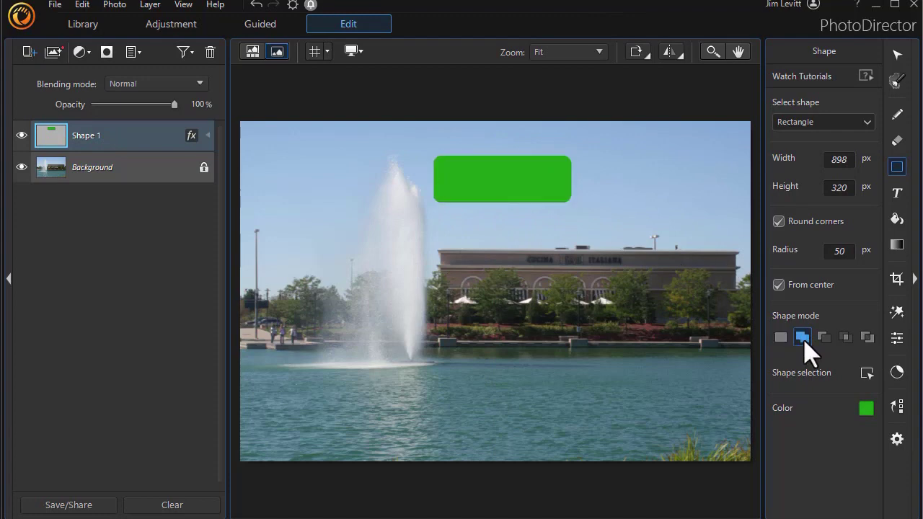
drag(514, 231, 567, 275)
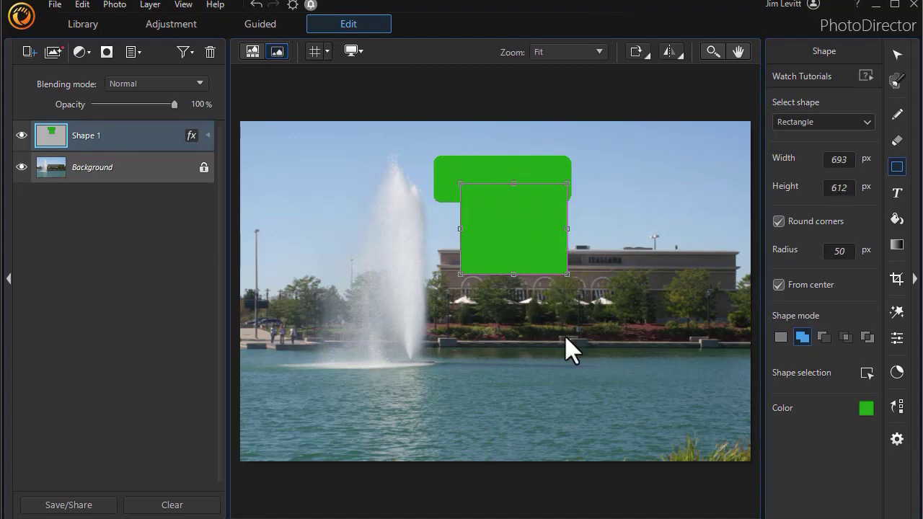
drag(642, 248, 560, 300)
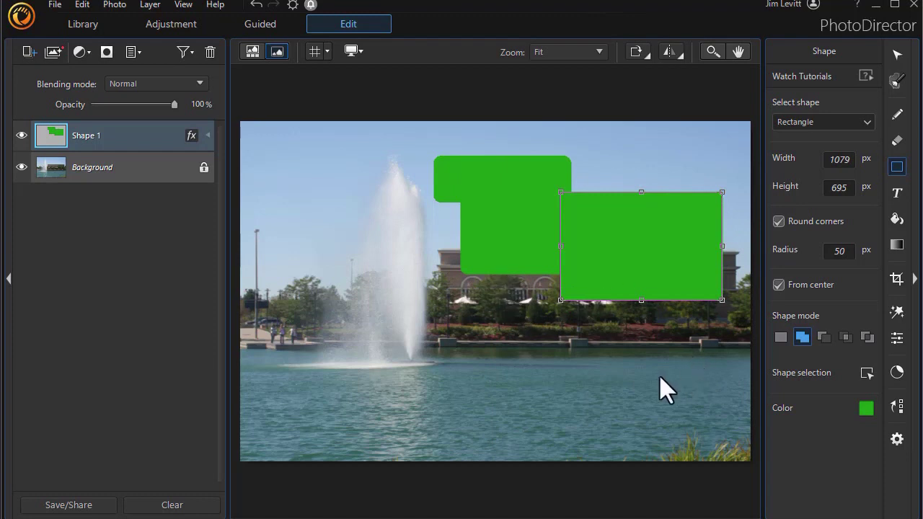
drag(693, 373, 624, 281)
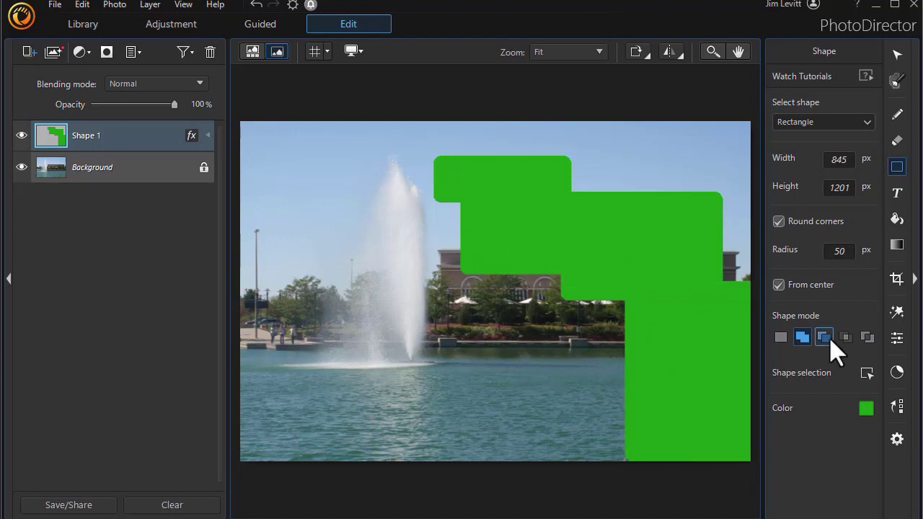
Step: In Exclude mode, add a rounded rectangle by the fountain and tall ones notching the green shape
click(867, 336)
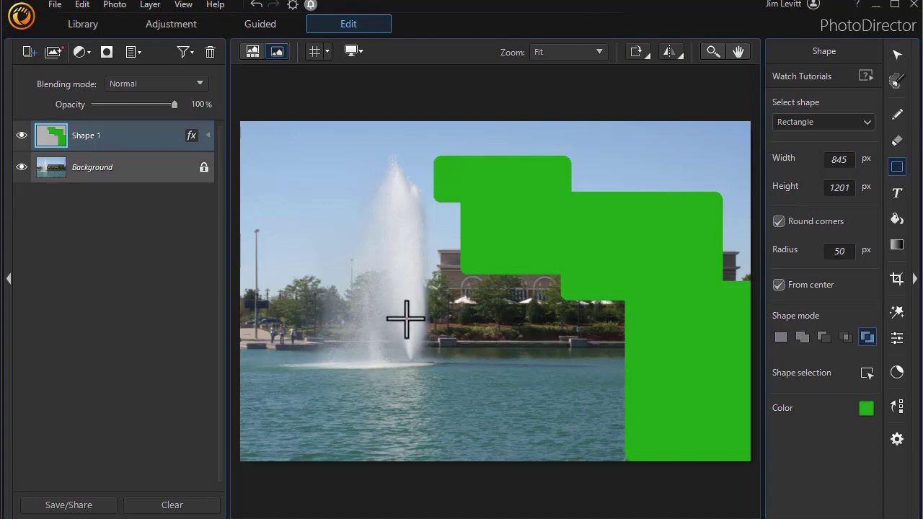
drag(406, 317, 473, 354)
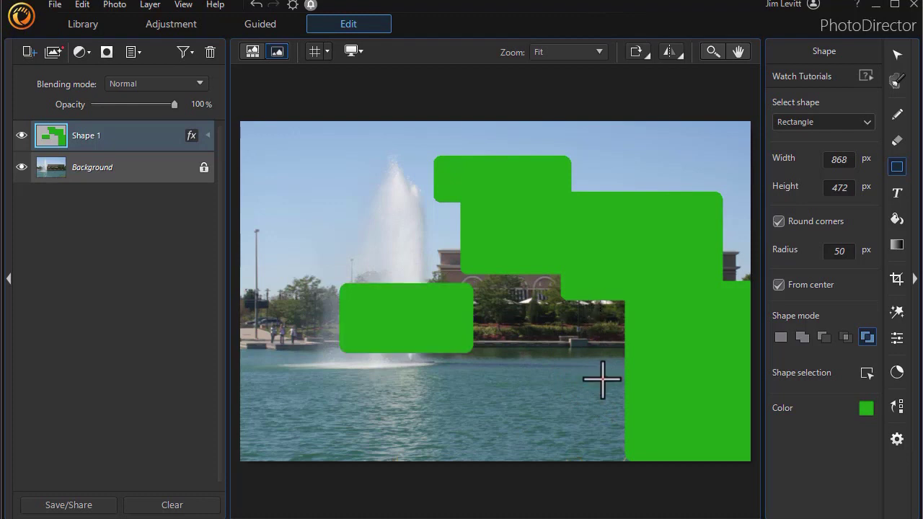
drag(595, 373, 645, 291)
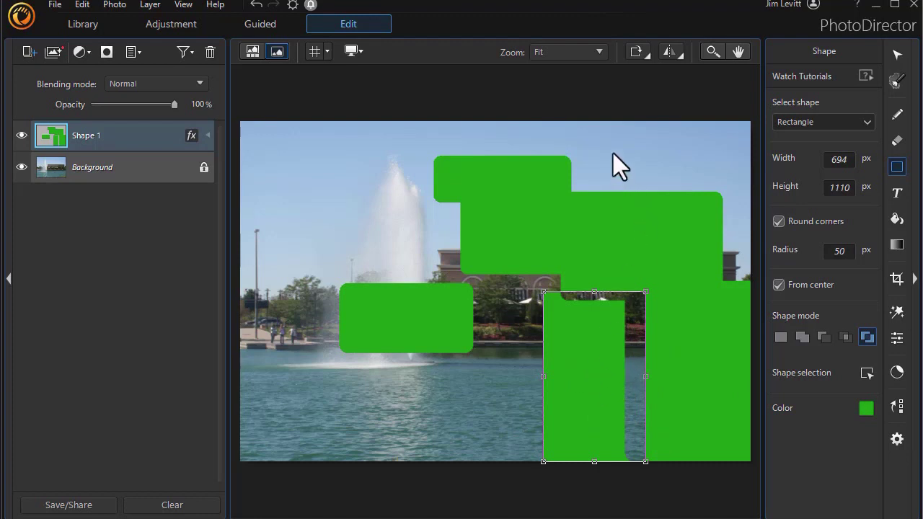
mouse_move(611, 155)
mouse_down()
mouse_move(622, 204)
mouse_move(649, 204)
mouse_move(629, 210)
mouse_up()
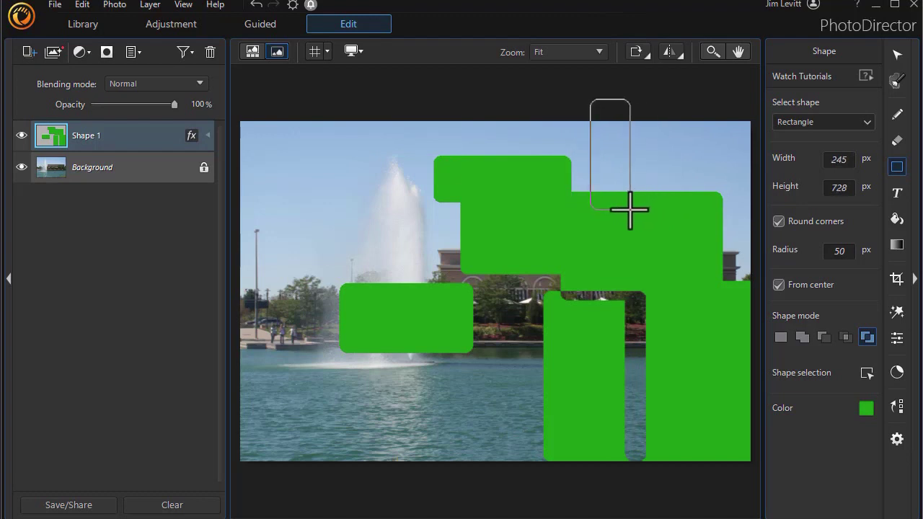
drag(630, 210, 630, 210)
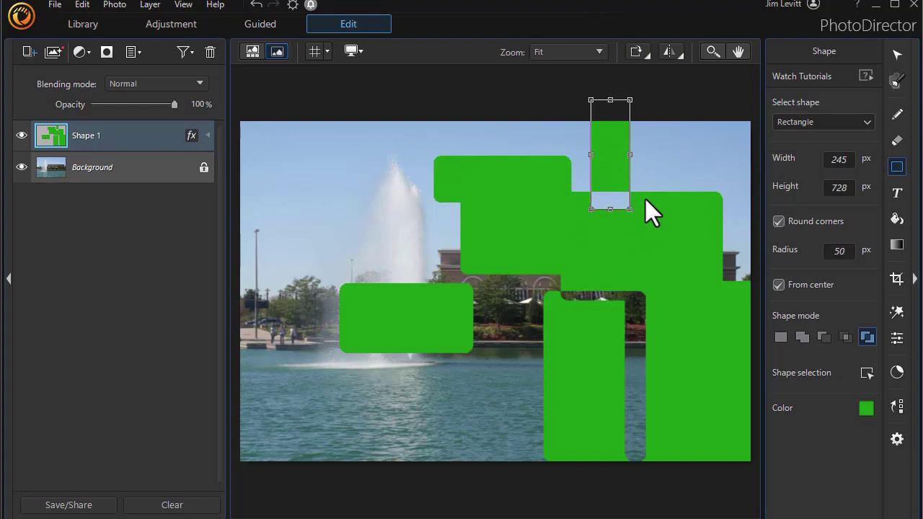
click(669, 152)
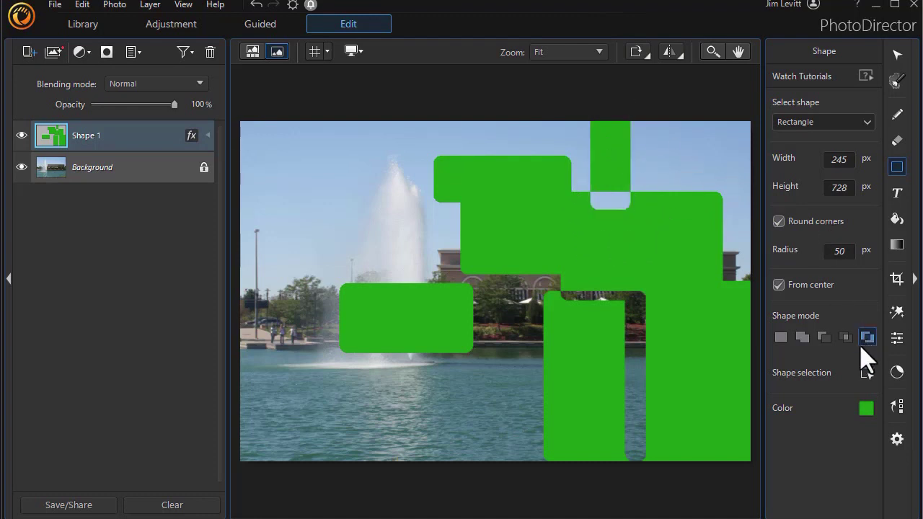